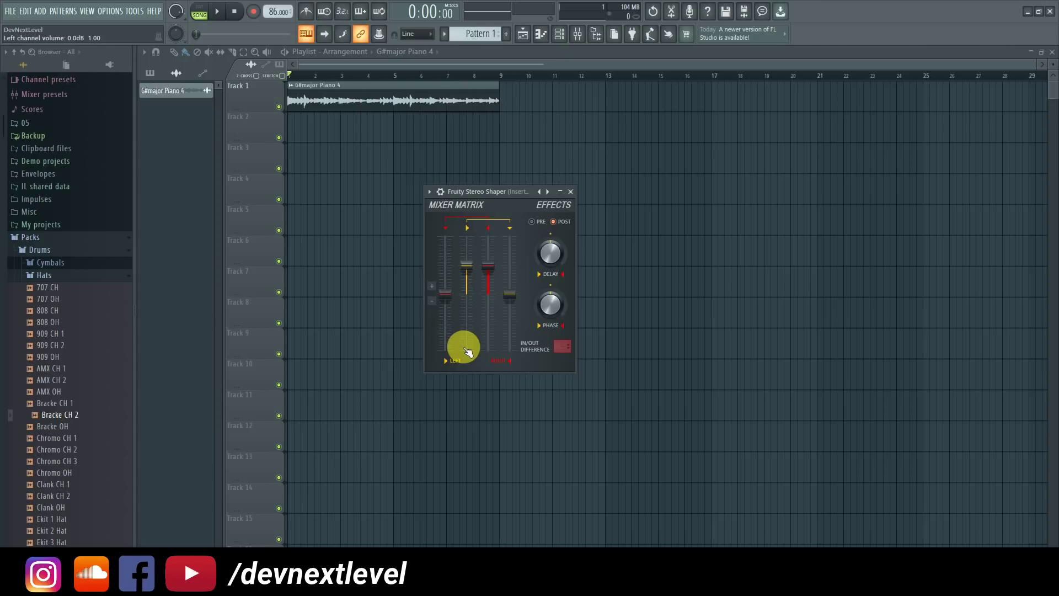
Switch the Fruity Stereo Shaper effects order to PRE and return it to POST
click(549, 253)
click(552, 304)
click(553, 253)
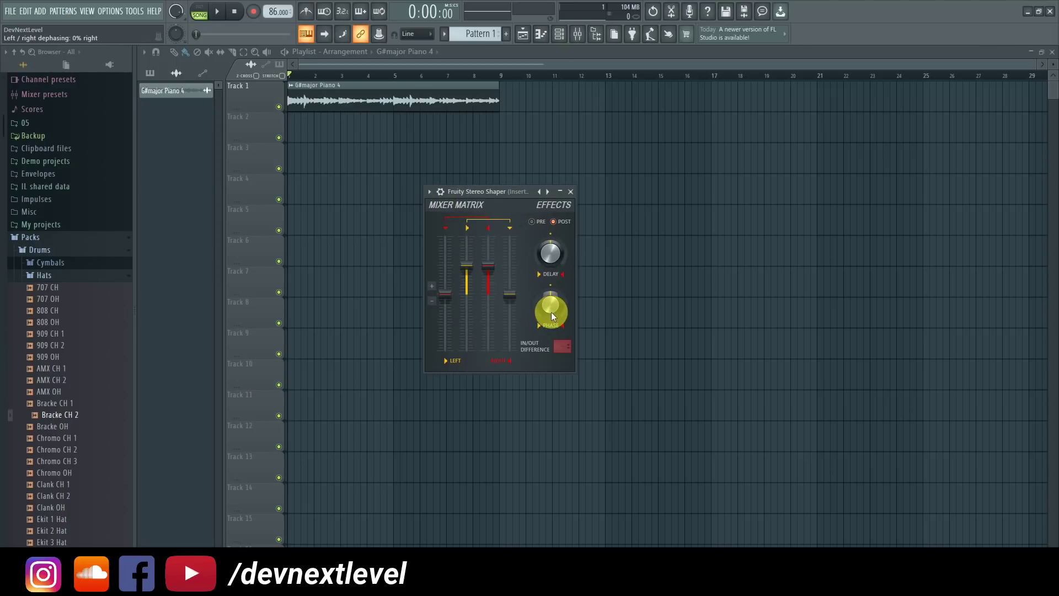
click(532, 221)
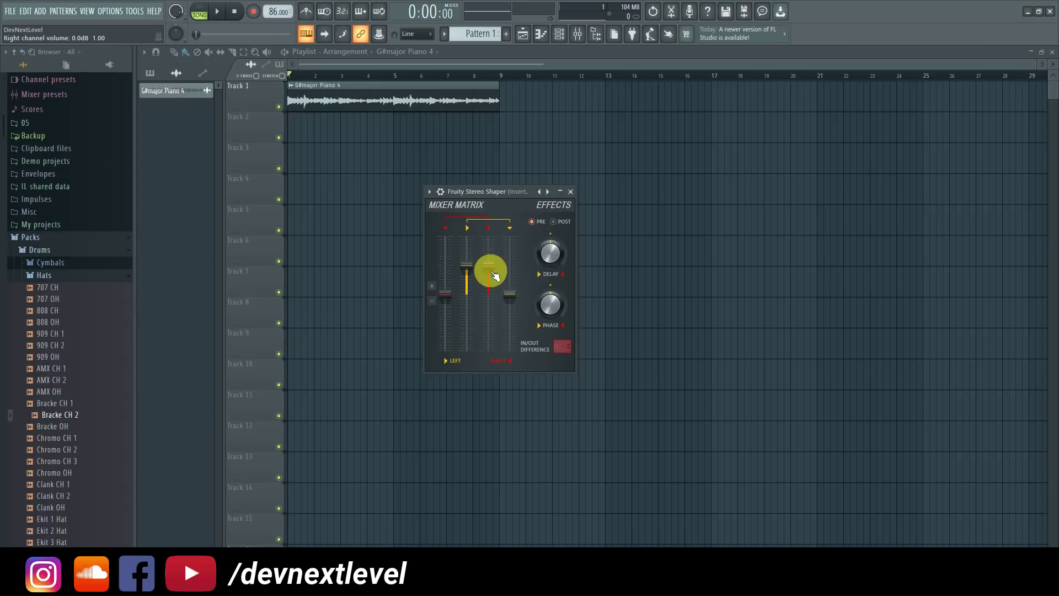
drag(493, 279, 490, 267)
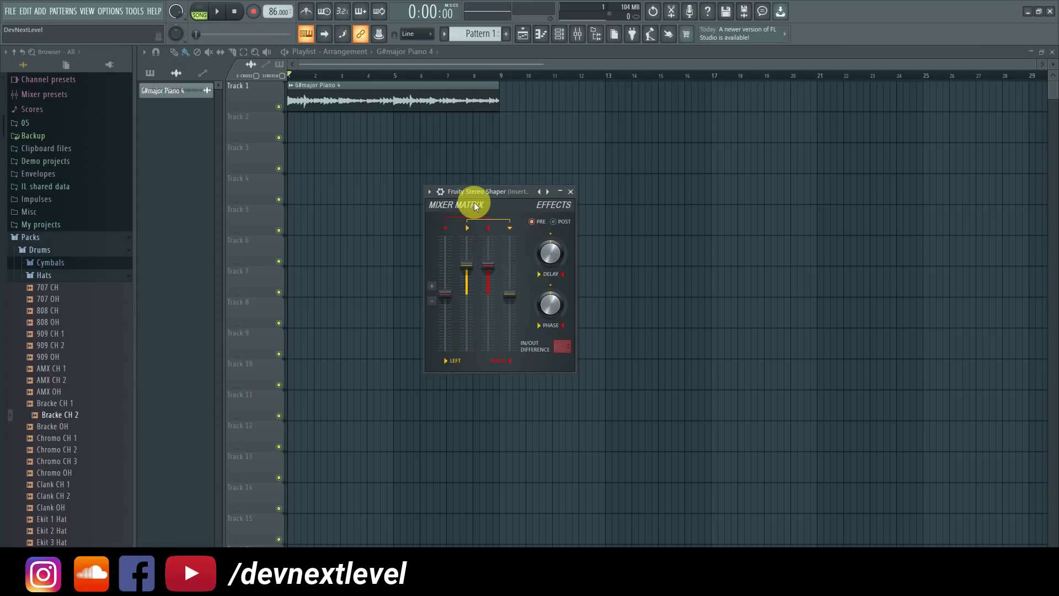
click(561, 223)
Look through the Fruity Stereo Shaper preset list without loading a preset
click(547, 192)
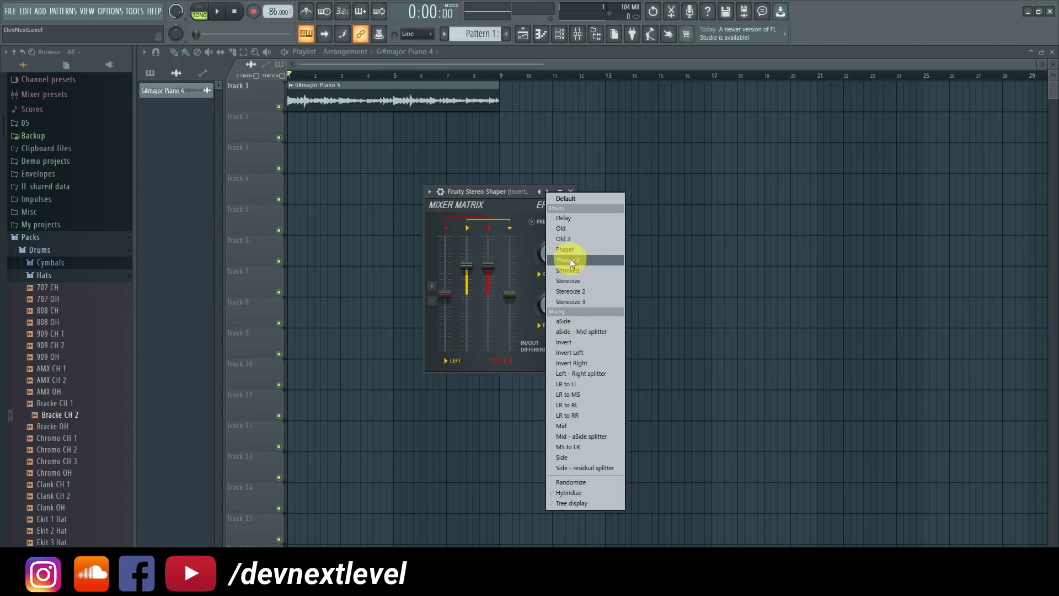
click(508, 204)
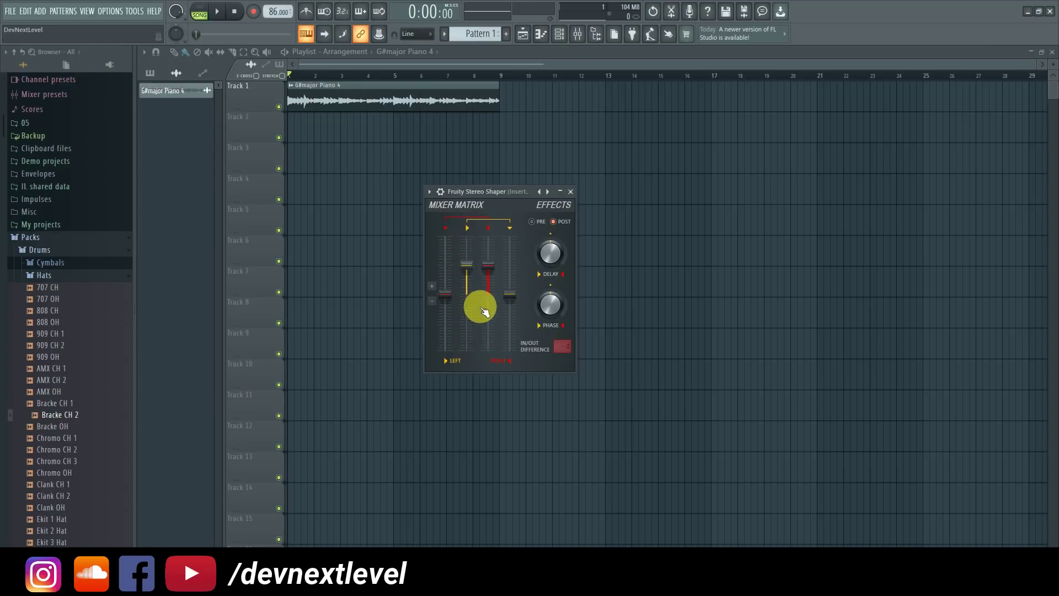
Lower the left channel volume to -INF dB in the mixer matrix and audition the piano clip
drag(469, 272, 466, 266)
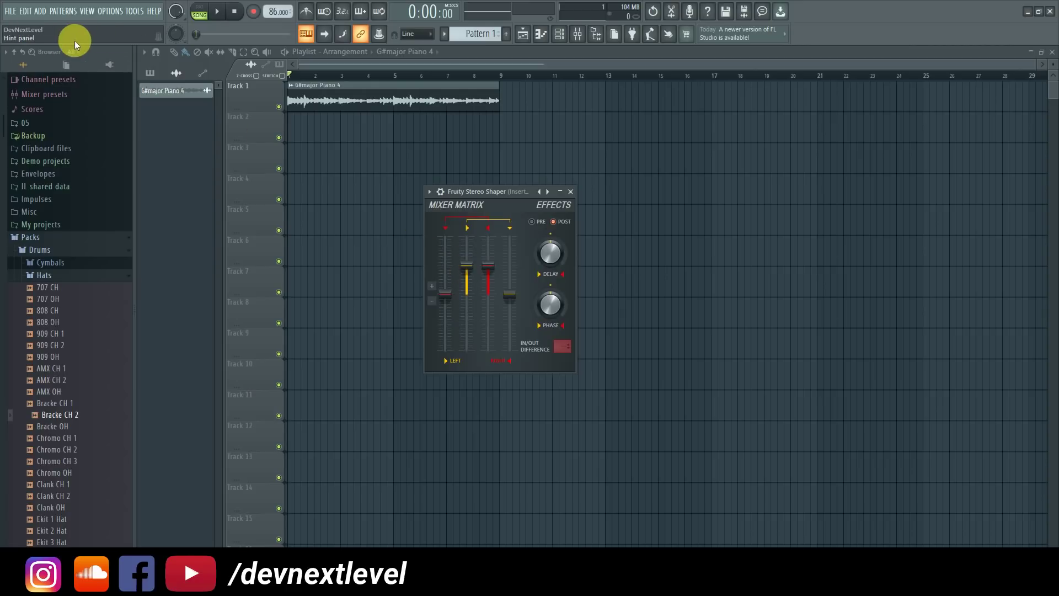
drag(472, 274, 467, 293)
key(space)
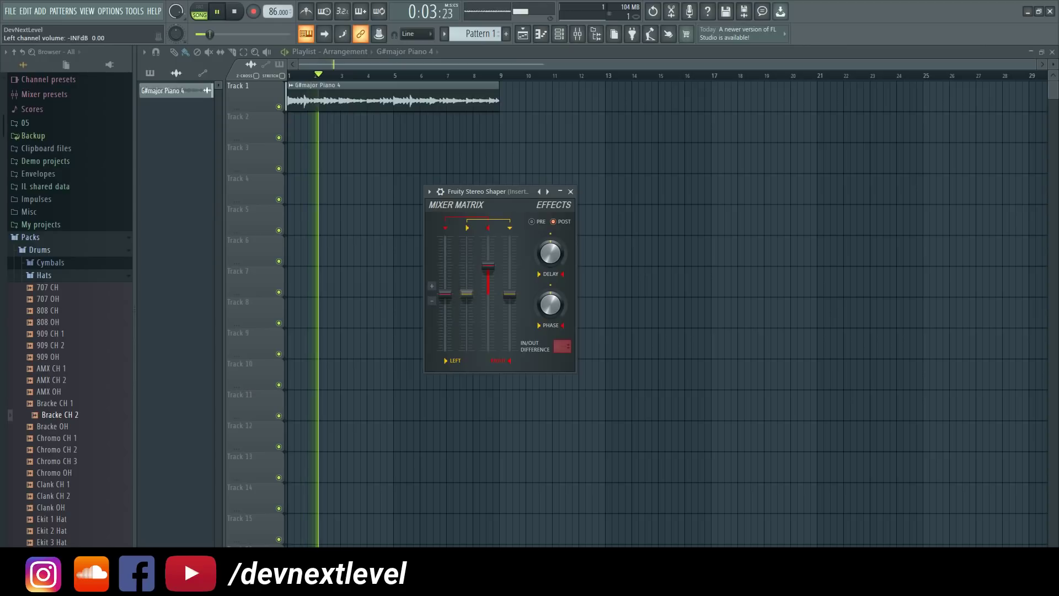
key(space)
Reset the left channel volume to 0.0 dB and briefly play the piano clip
right_click(466, 293)
click(474, 299)
key(space)
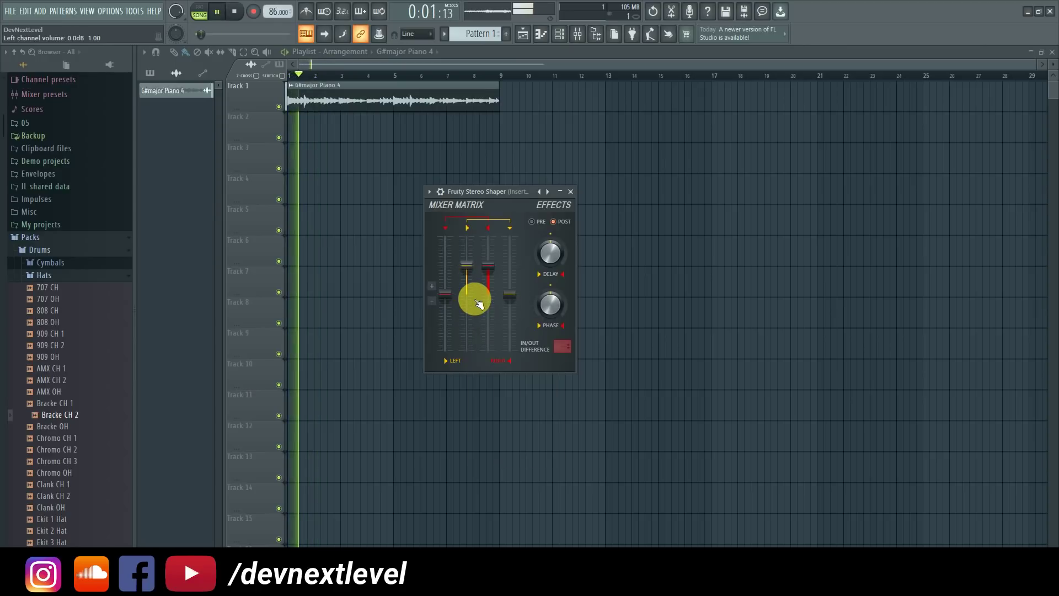
key(space)
Lower the right channel volume to -INF dB in the mixer matrix and audition the piano clip
drag(487, 268, 485, 294)
key(space)
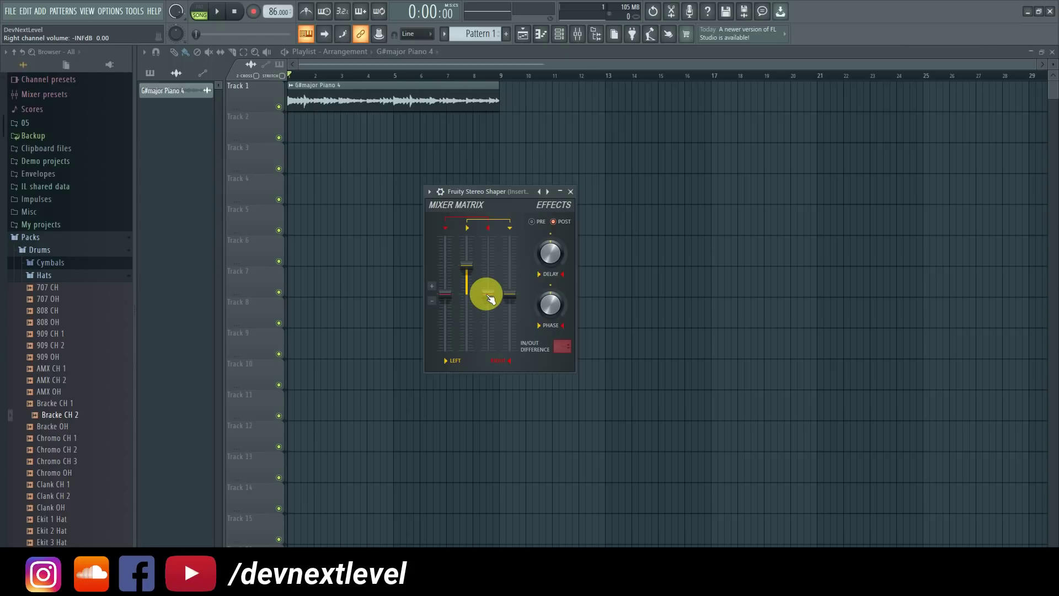
key(space)
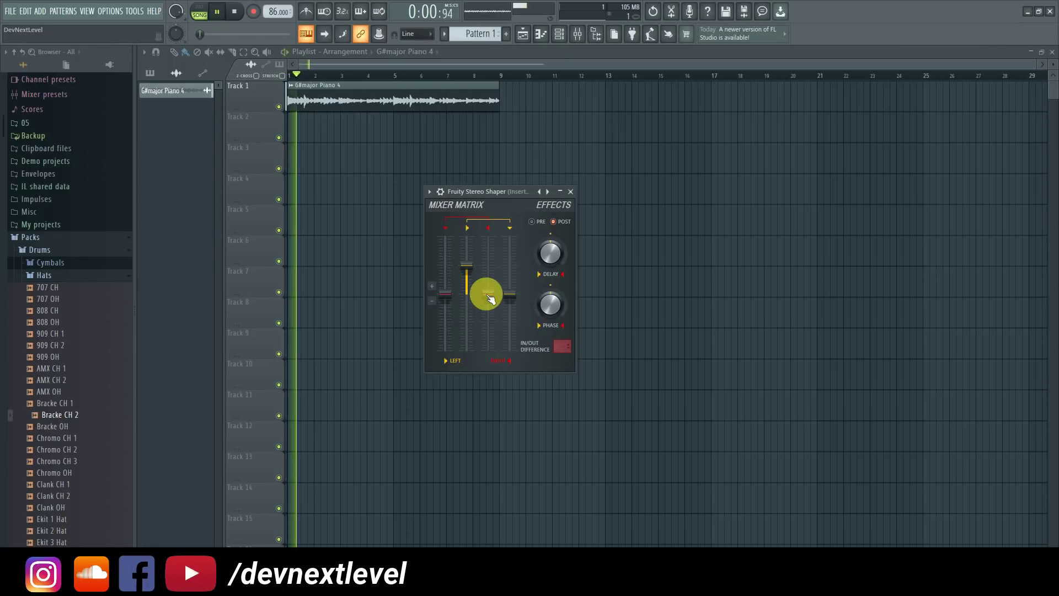
Reset the right channel volume to 0.0 dB and audition the restored stereo signal
right_click(489, 297)
click(504, 301)
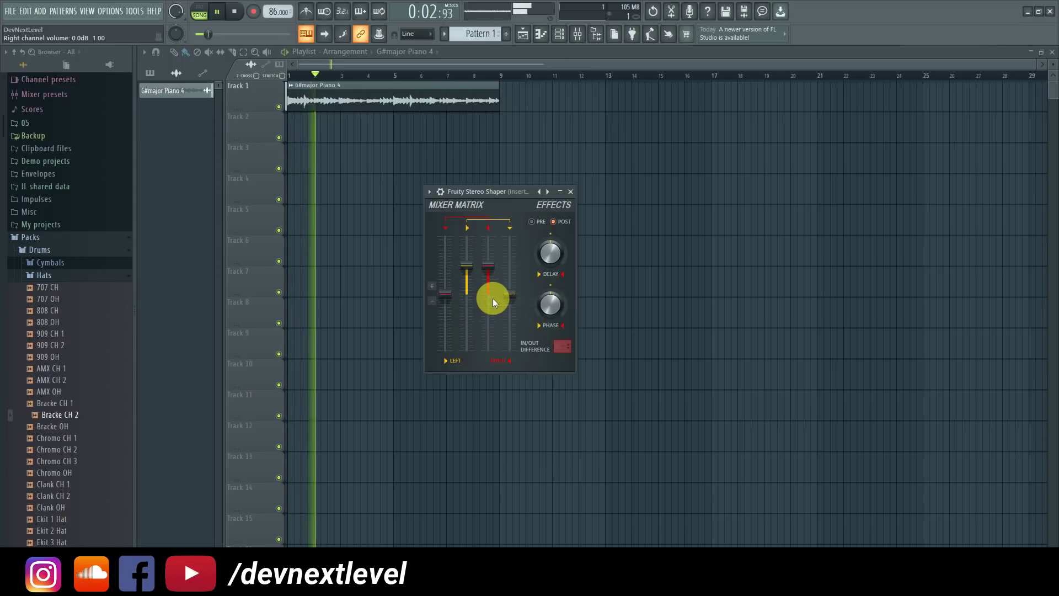
key(space)
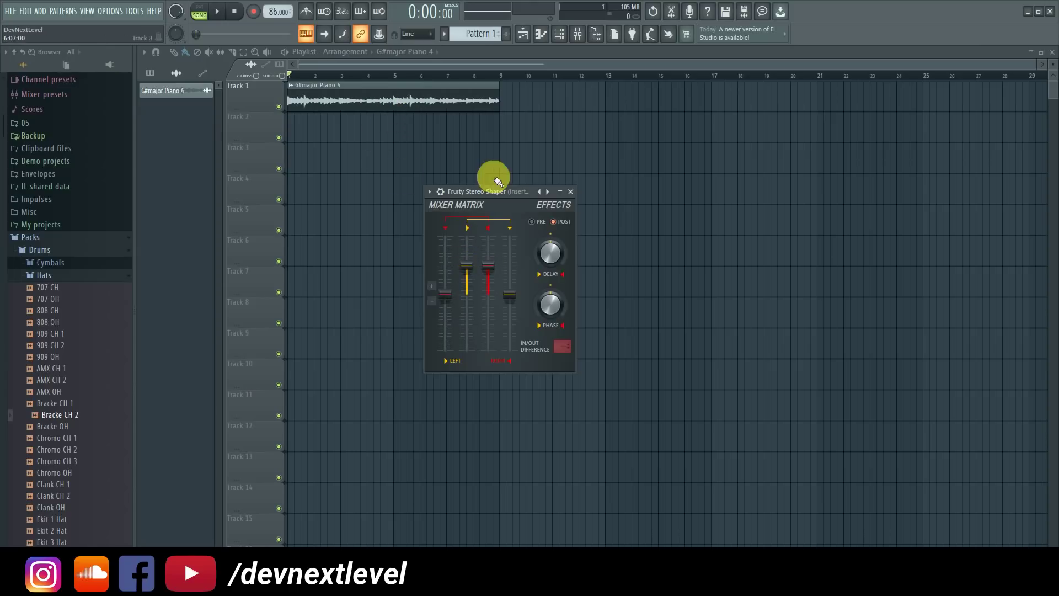
key(space)
key(space)
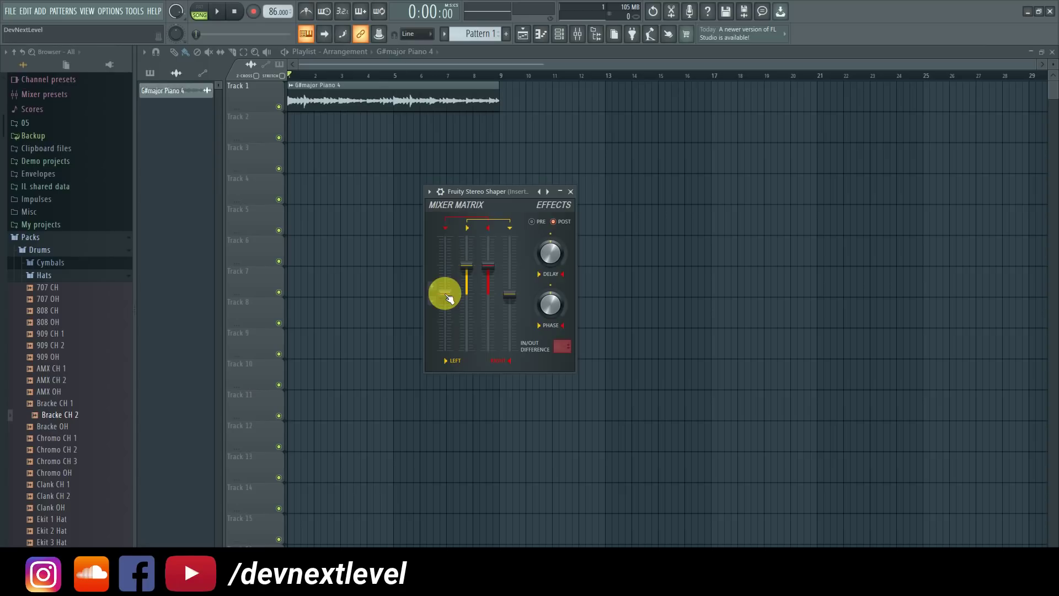
Raise the left-into-right channel volume in the mixer matrix while auditioning the piano clip
key(space)
mouse_move(450, 298)
mouse_down()
mouse_move(445, 241)
mouse_move(445, 295)
mouse_up()
drag(510, 295, 510, 273)
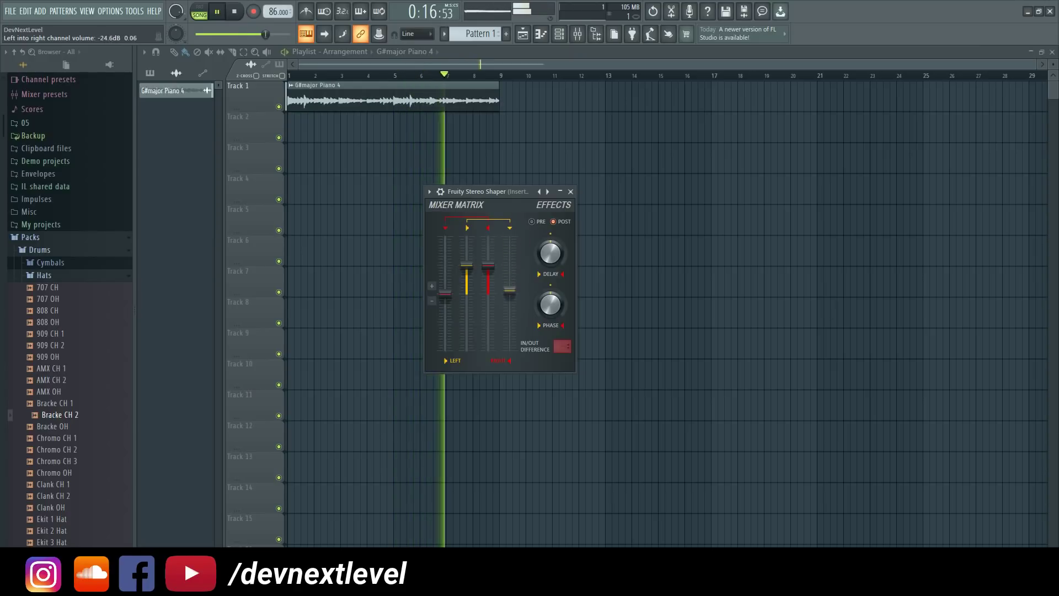
key(space)
Reset the left-into-right and right-into-left channel volumes to their defaults
drag(509, 273, 518, 298)
right_click(517, 298)
click(456, 294)
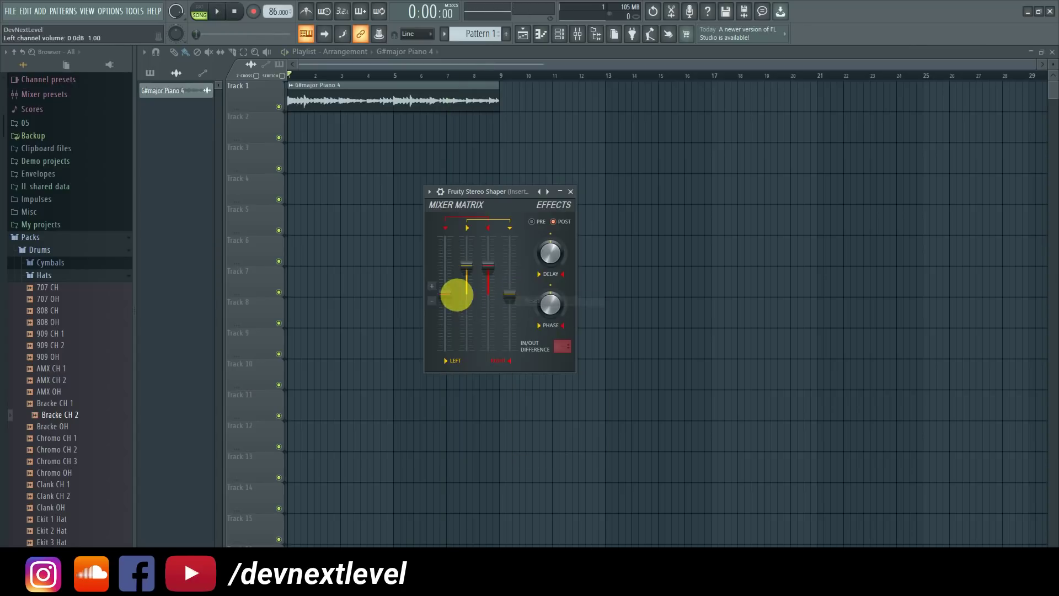
right_click(452, 299)
click(458, 304)
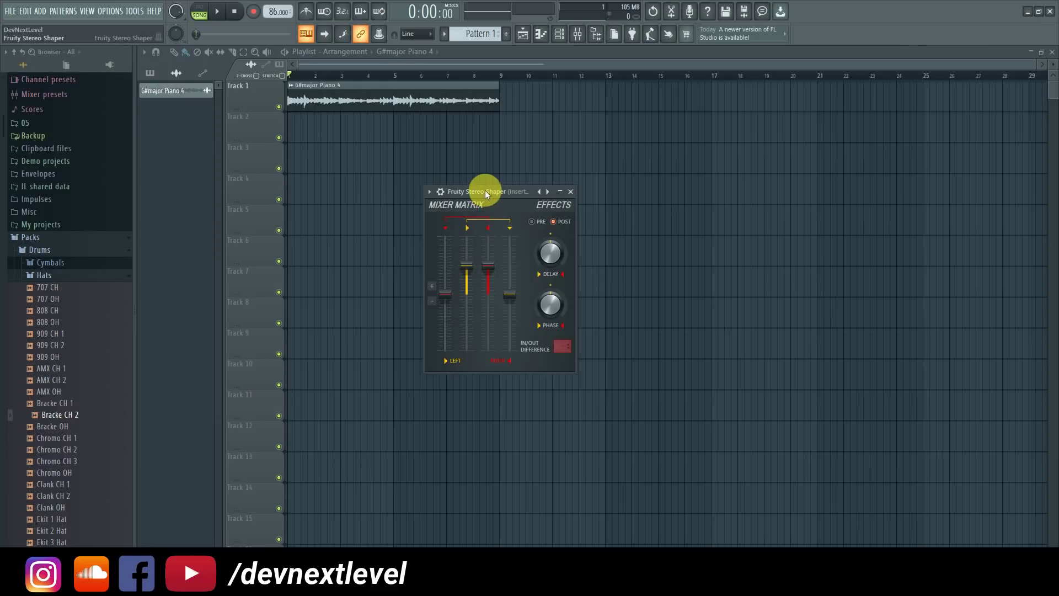
Increase the left/right delay toward the right channel and audition the piano clip
drag(485, 190, 445, 175)
click(514, 229)
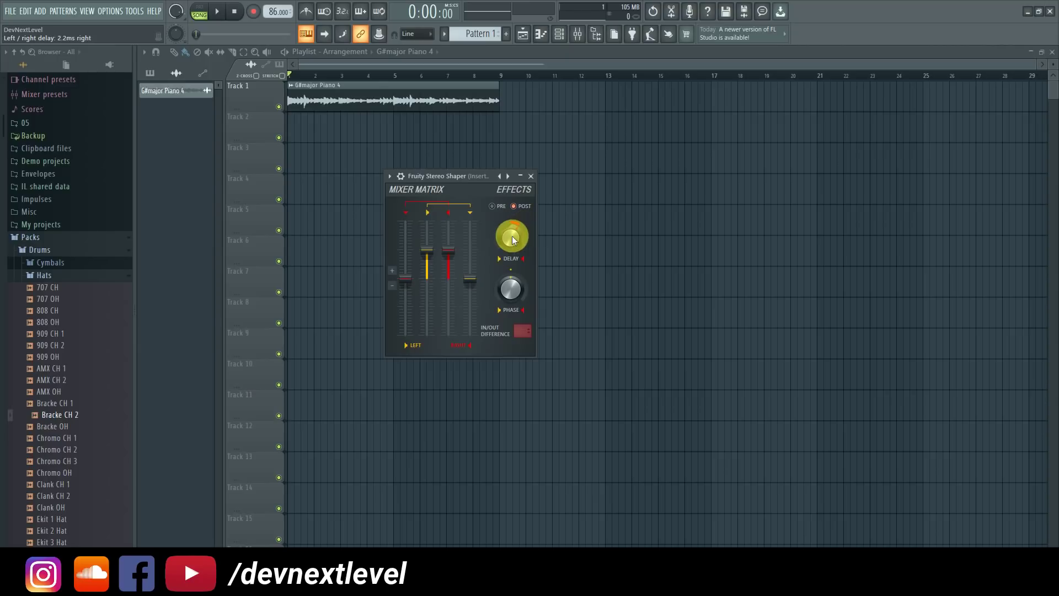
key(space)
key(space)
drag(511, 239, 512, 206)
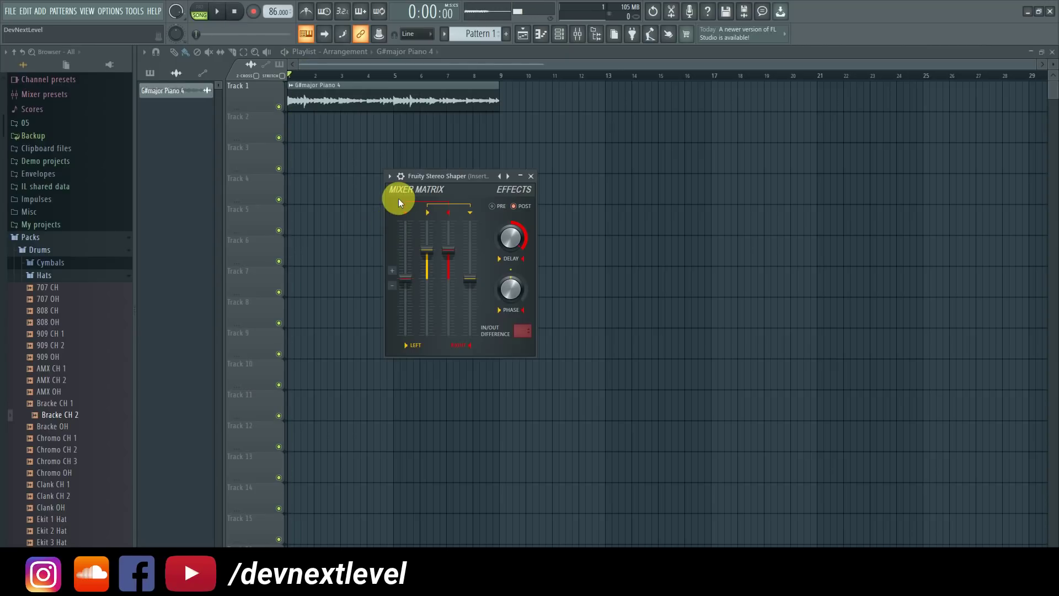
key(space)
Turn the left/right delay far toward the left channel and audition the piano clip
drag(510, 237, 510, 298)
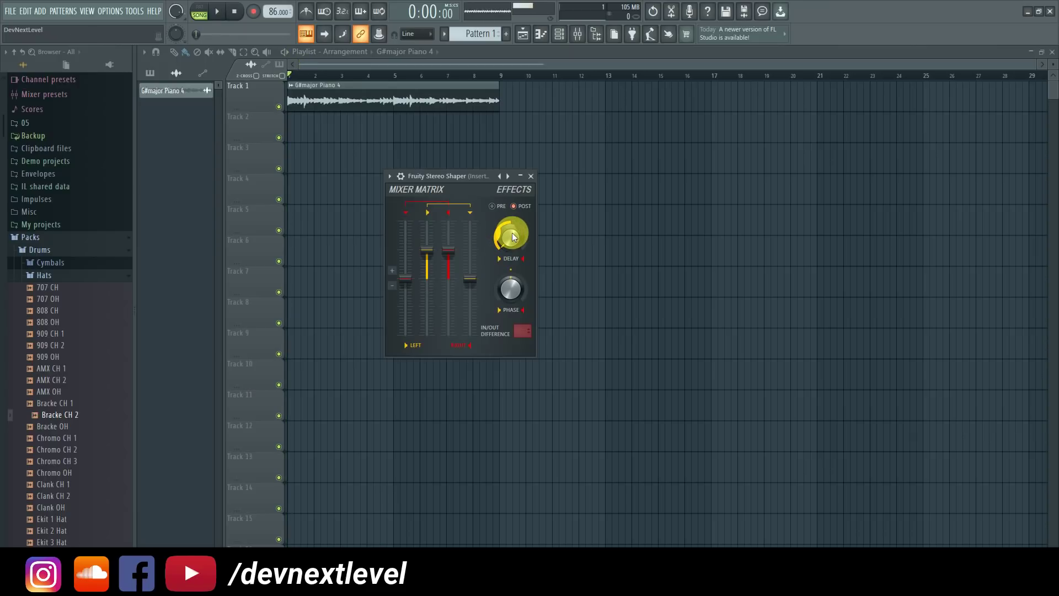
key(space)
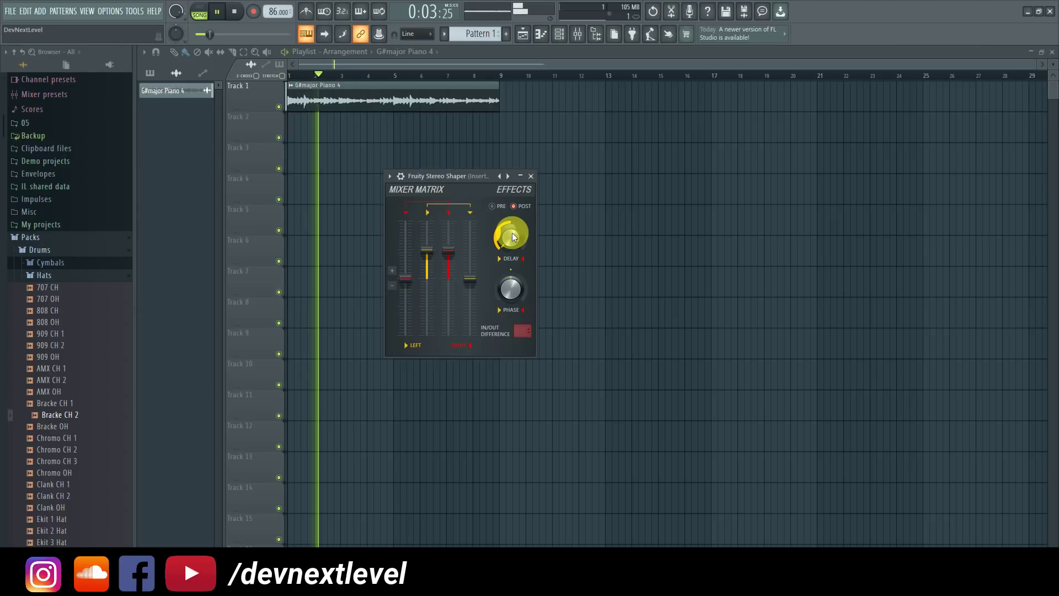
key(space)
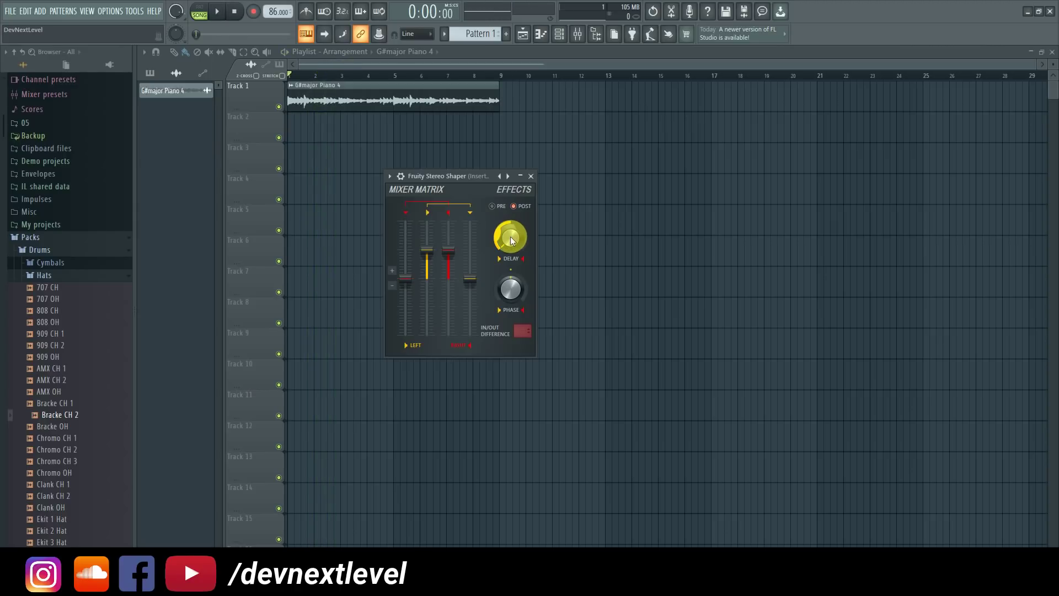
Reduce the left/right delay to 10.6 ms left while auditioning the piano clip
drag(510, 237, 510, 255)
key(space)
drag(510, 242, 511, 238)
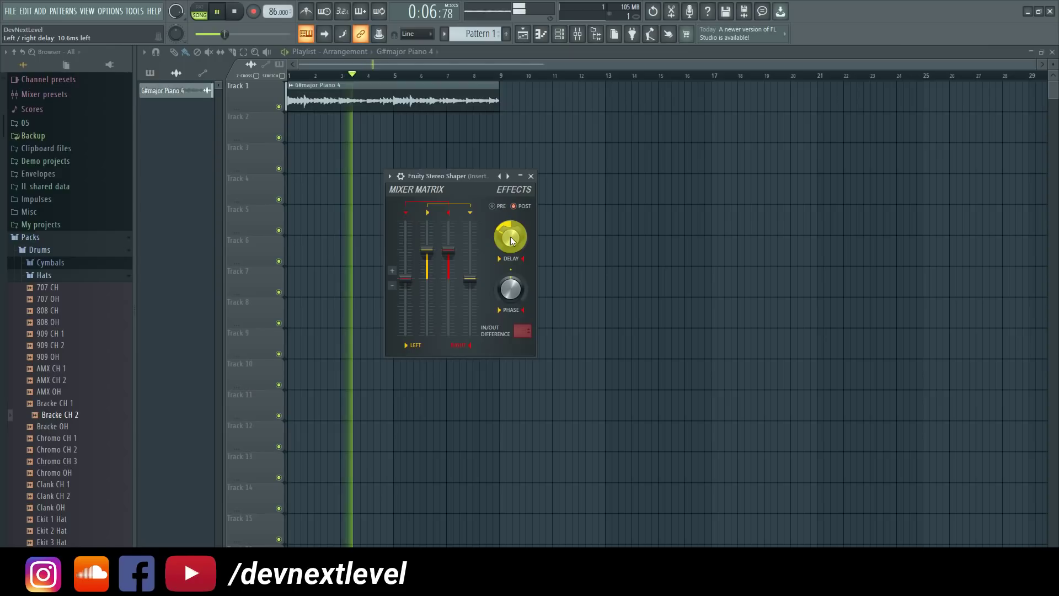
key(space)
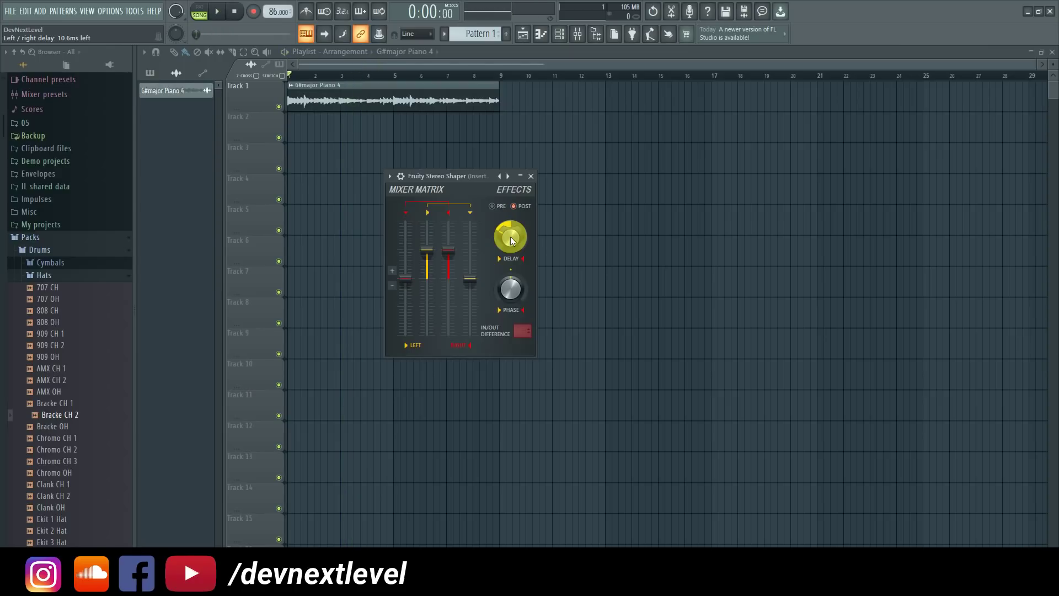
drag(510, 236, 499, 260)
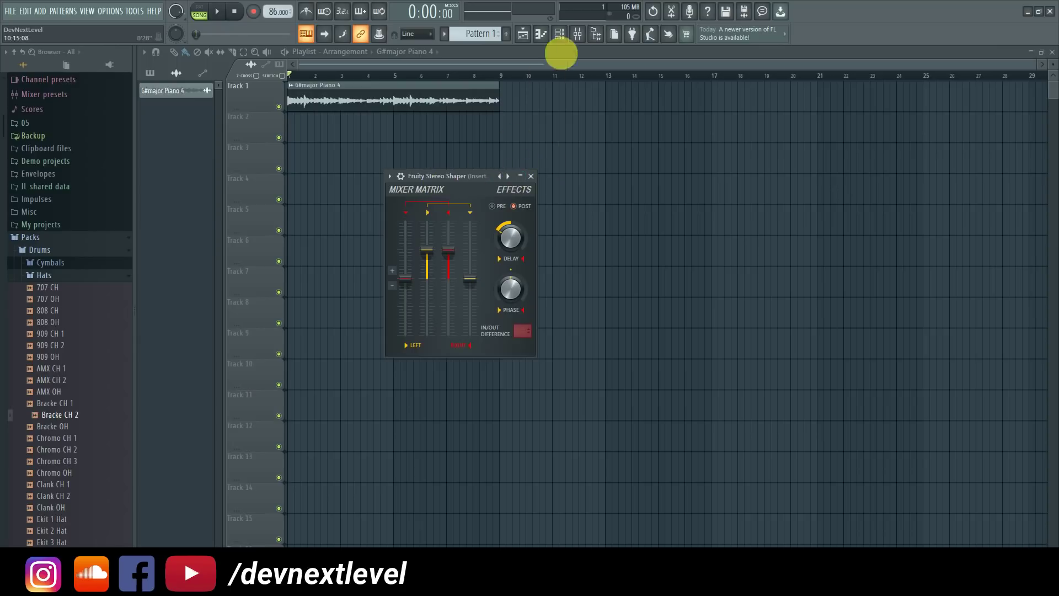
Add the SPAN analyzer after Fruity Stereo Shaper on mixer Insert 1 and close the mixer
click(577, 35)
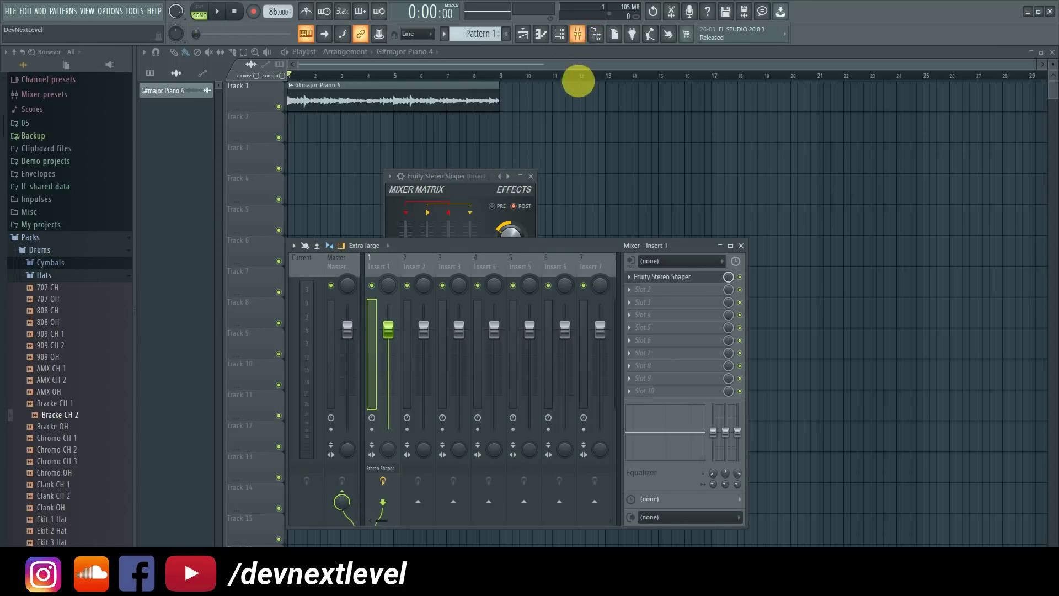
drag(539, 246, 539, 294)
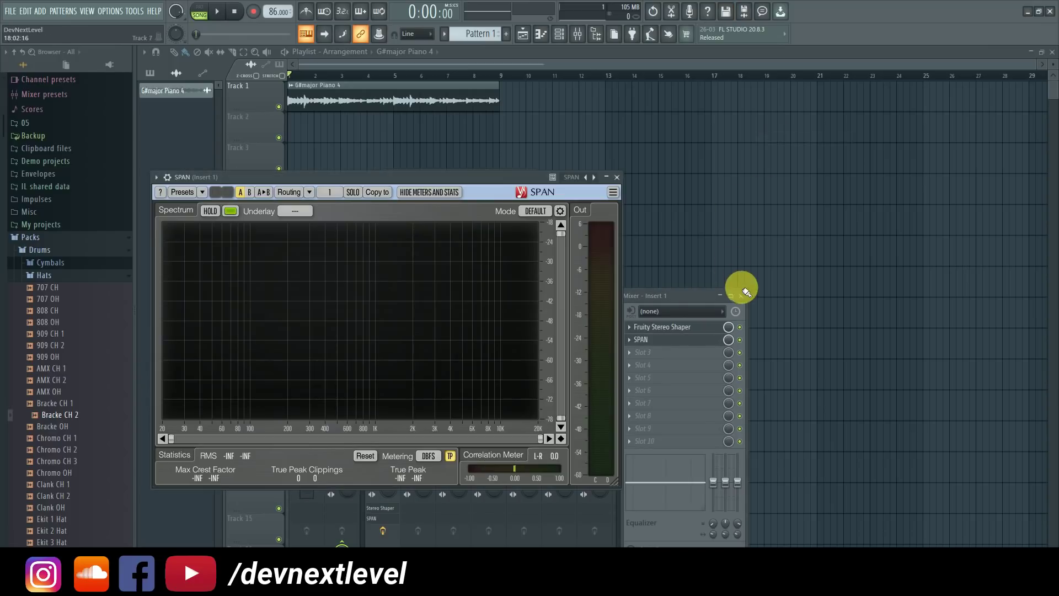
click(740, 295)
Arrange the Fruity Stereo Shaper and SPAN windows side by side over the playlist
drag(390, 177, 778, 150)
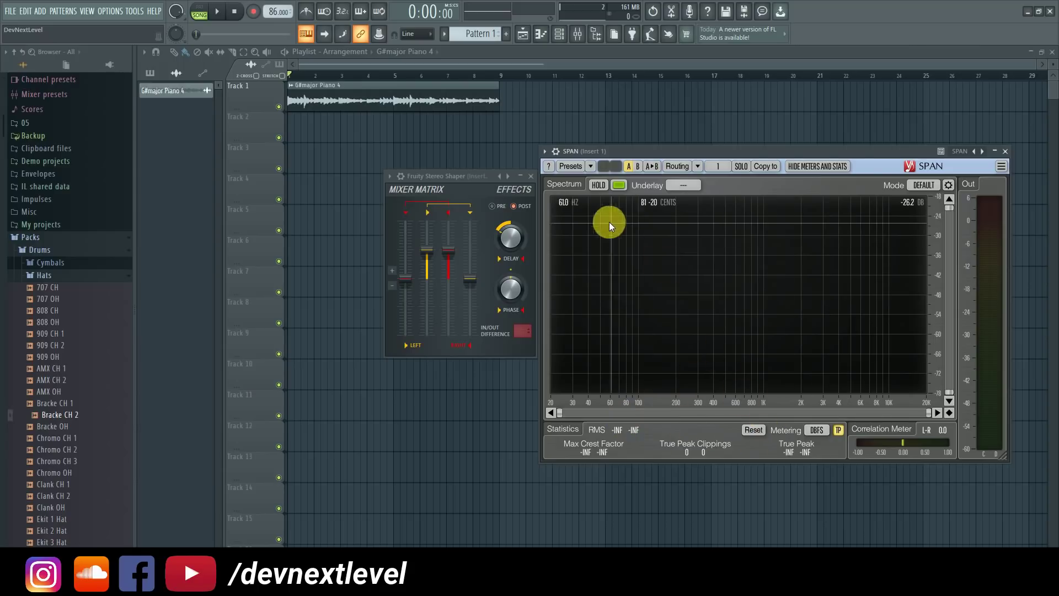
drag(458, 177, 370, 178)
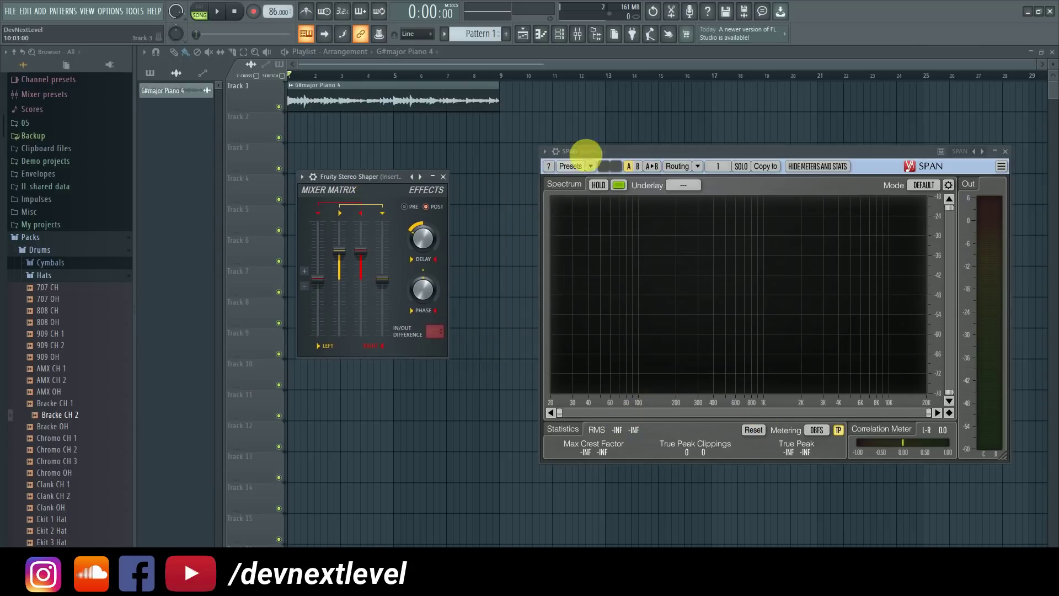
drag(650, 154, 572, 154)
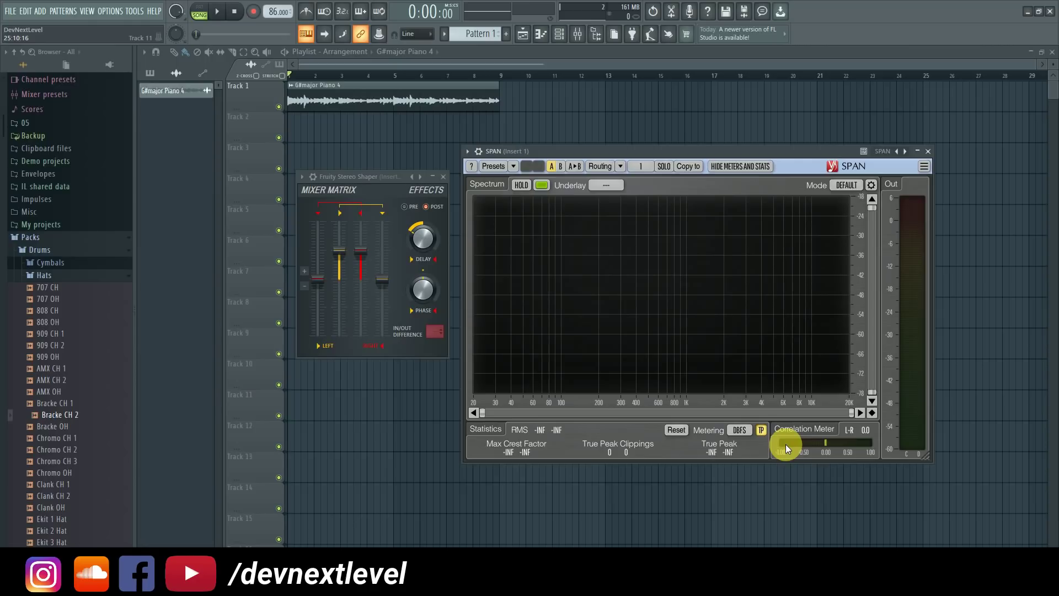
Reset the left/right delay and play the piano clip to check SPAN's correlation meter
right_click(423, 237)
click(426, 241)
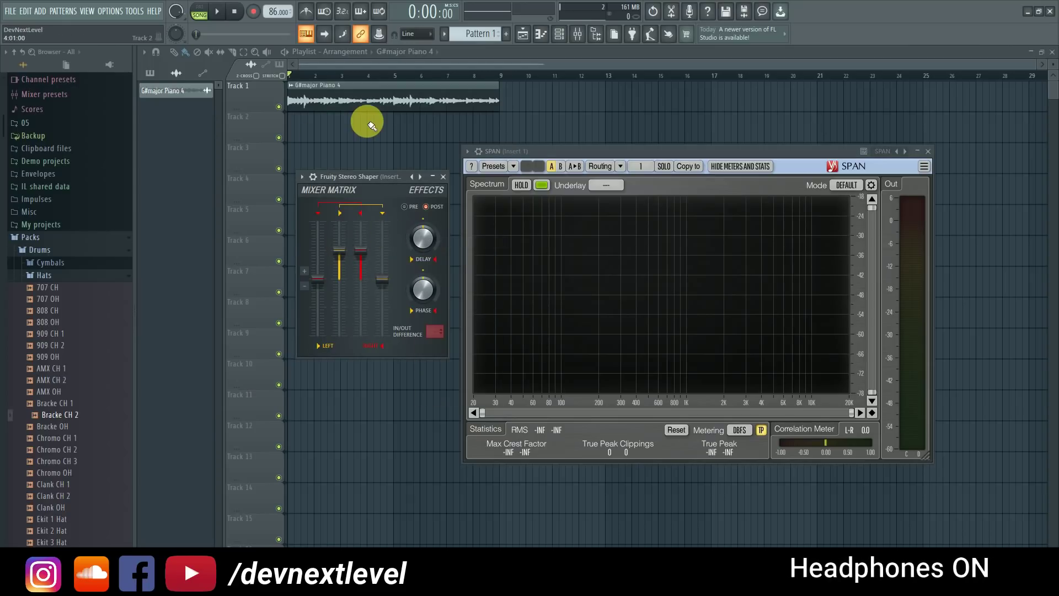
key(space)
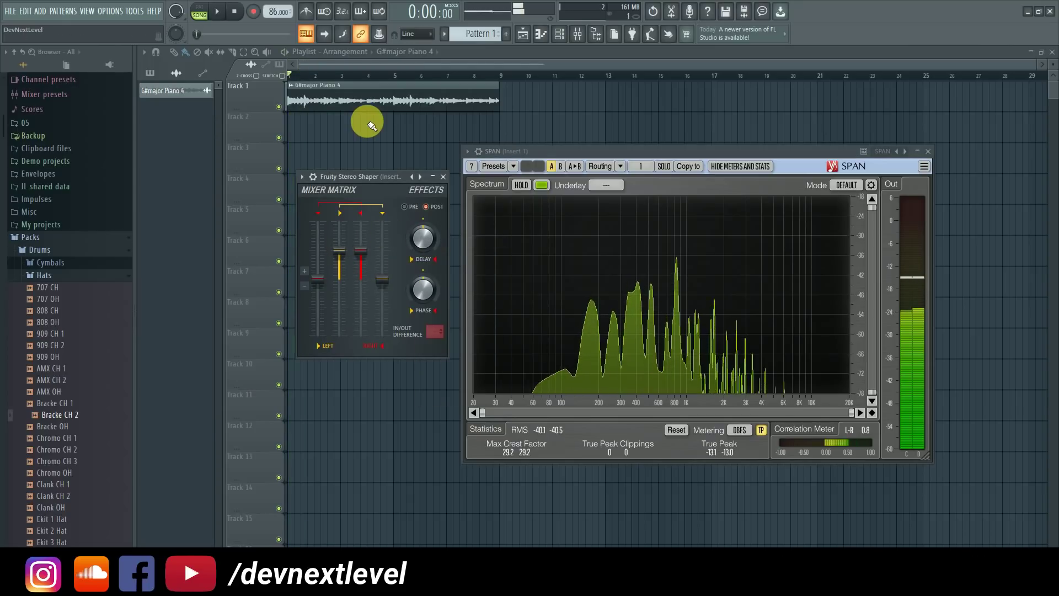
key(space)
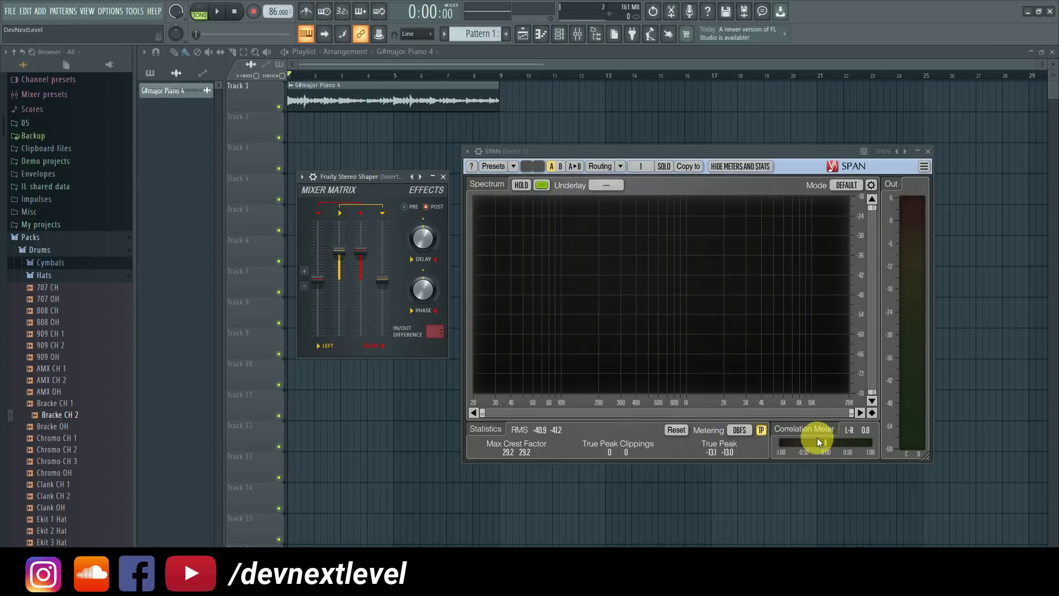
Set the left/right delay to 1.8 ms left and check SPAN's correlation meter while playing the piano clip
key(space)
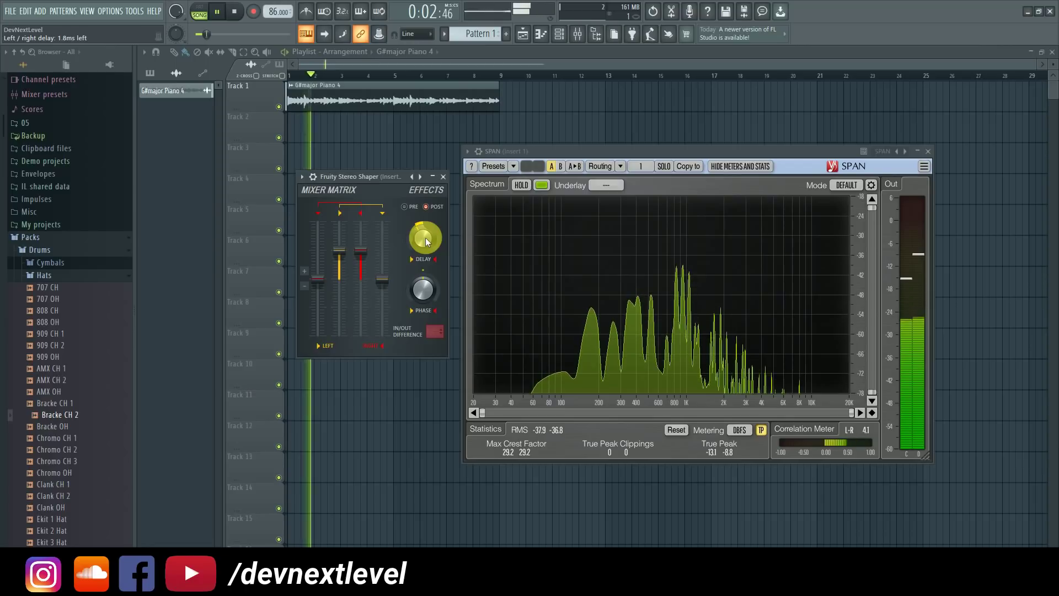
click(638, 316)
key(space)
key(space)
click(832, 451)
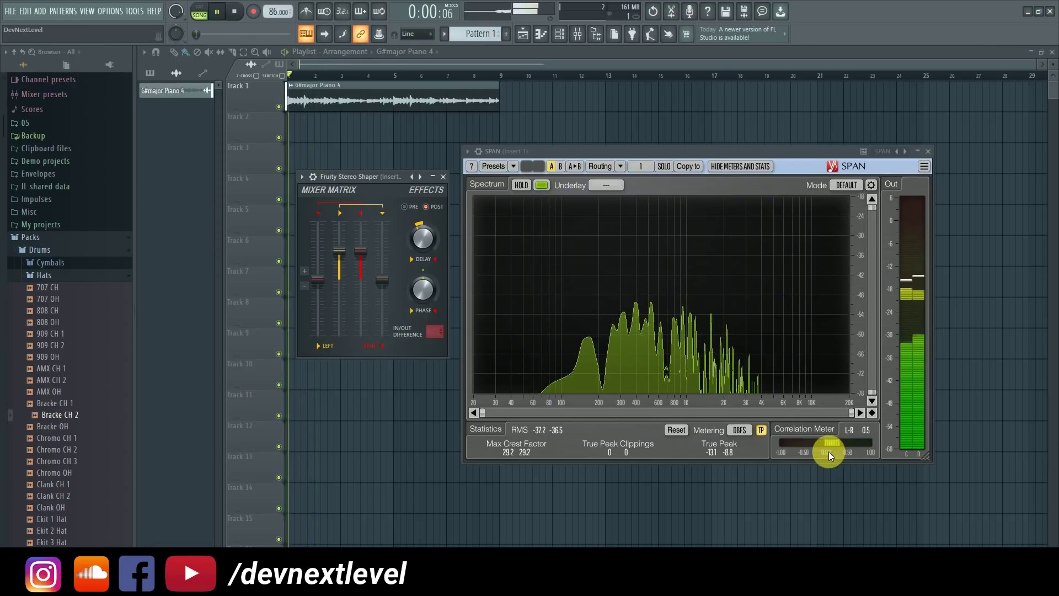
key(space)
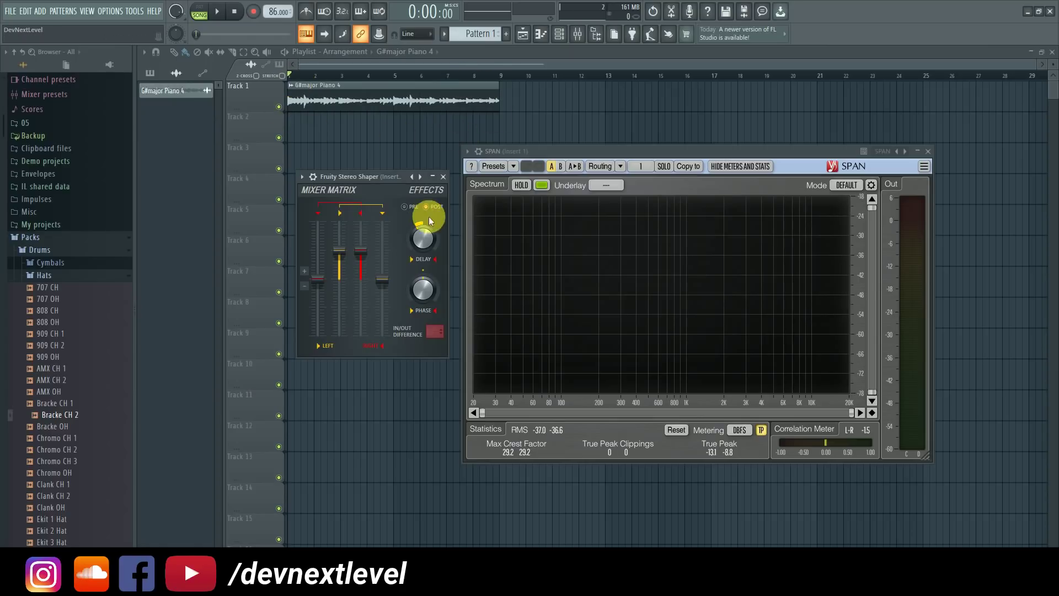
Set the left/right delay to 5.7 ms left and check SPAN's correlation meter while playing the piano clip
key(space)
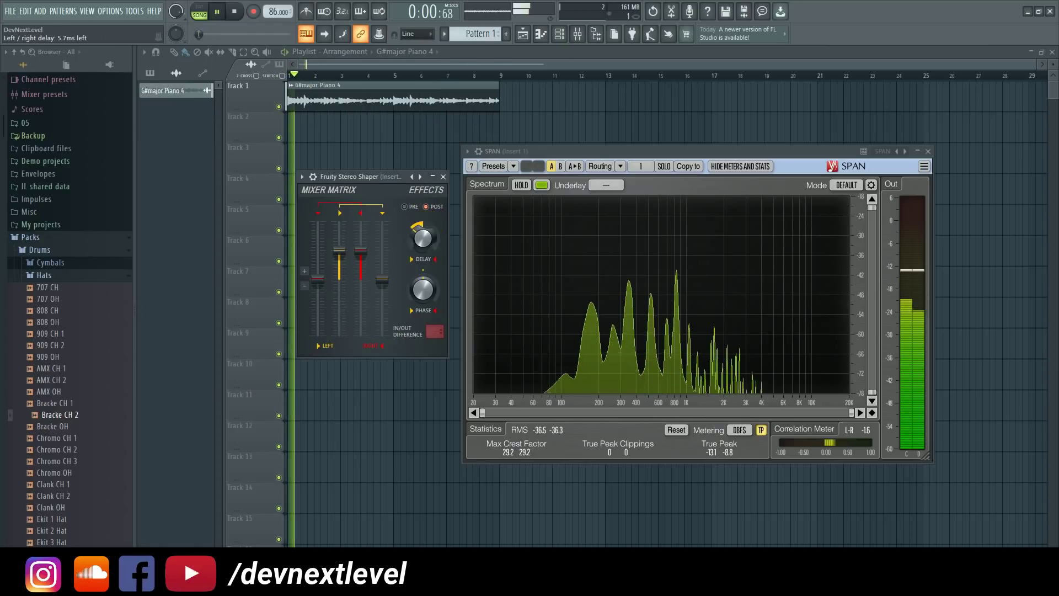
key(space)
click(460, 155)
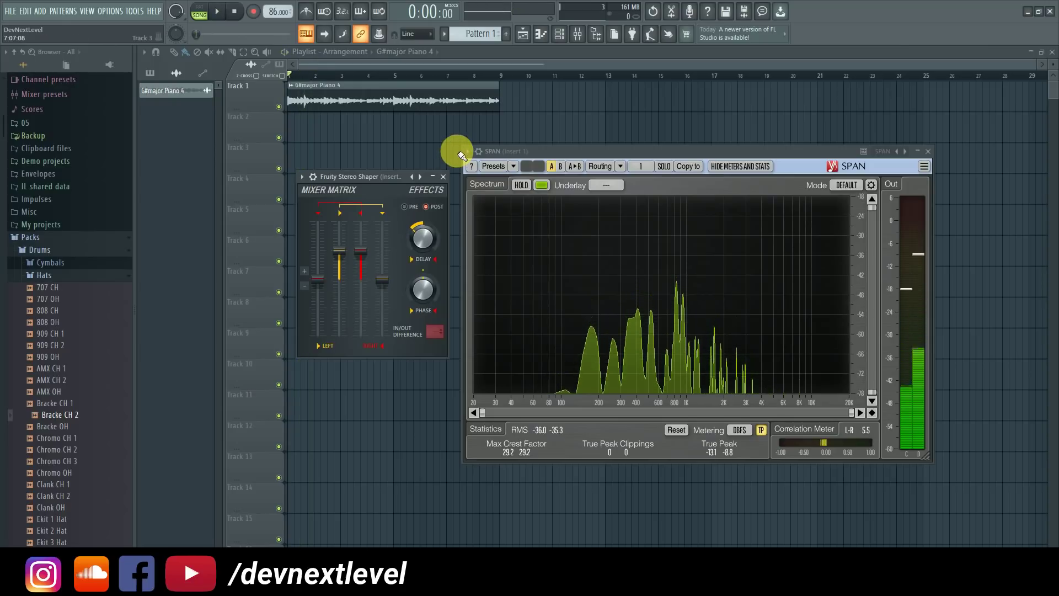
Open the mixer over the plugin windows and select the Master track
click(577, 34)
drag(402, 293, 506, 256)
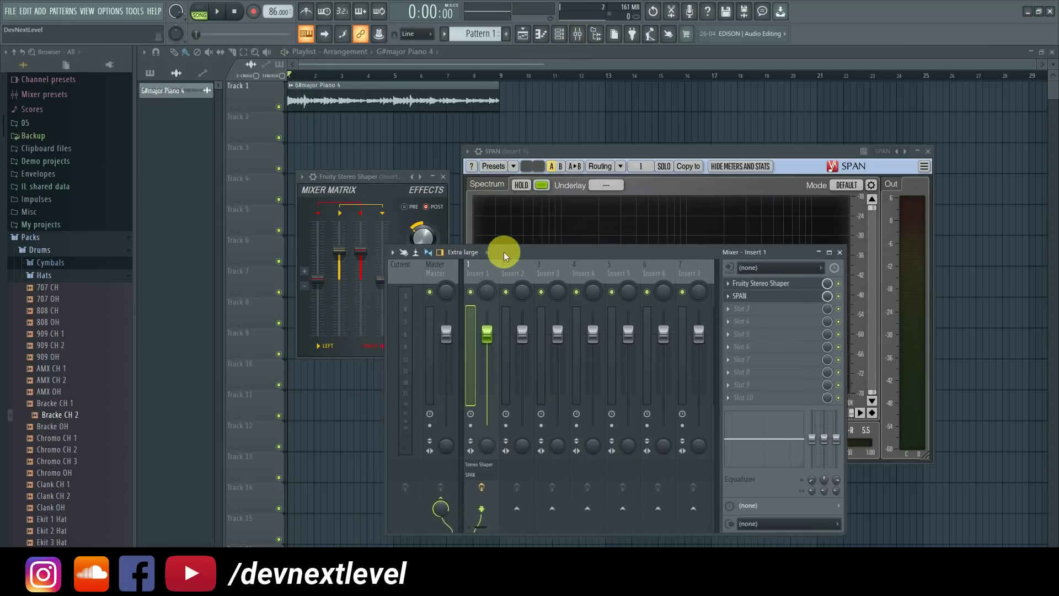
click(438, 268)
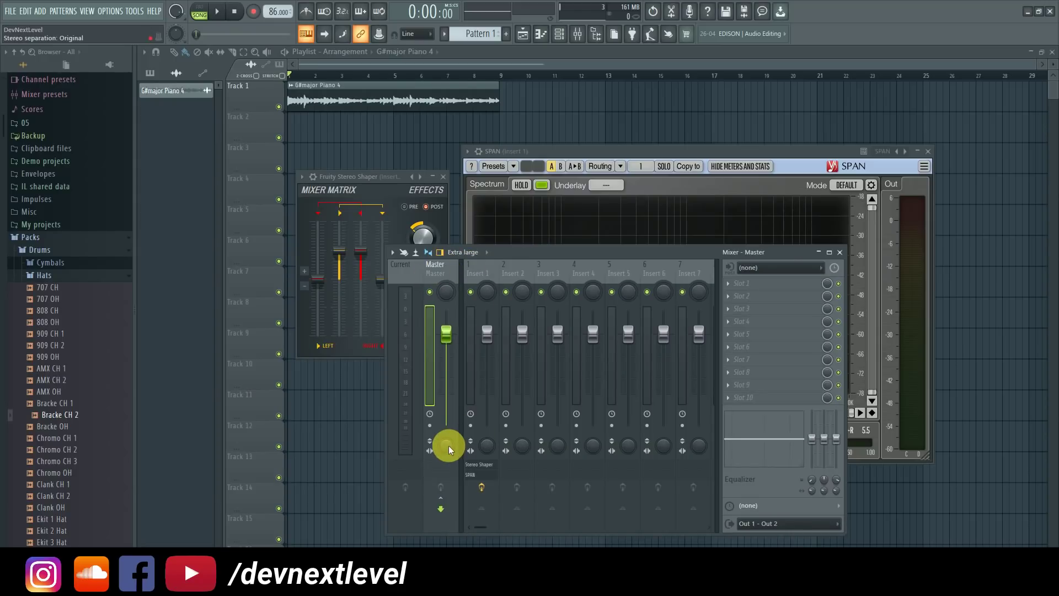
Try the Master track's stereo separation at 100% merged and reset it to Original
drag(446, 445, 447, 458)
click(448, 451)
right_click(449, 451)
click(445, 445)
mouse_move(444, 444)
mouse_down()
mouse_move(446, 423)
mouse_move(448, 443)
mouse_up()
right_click(447, 443)
click(471, 387)
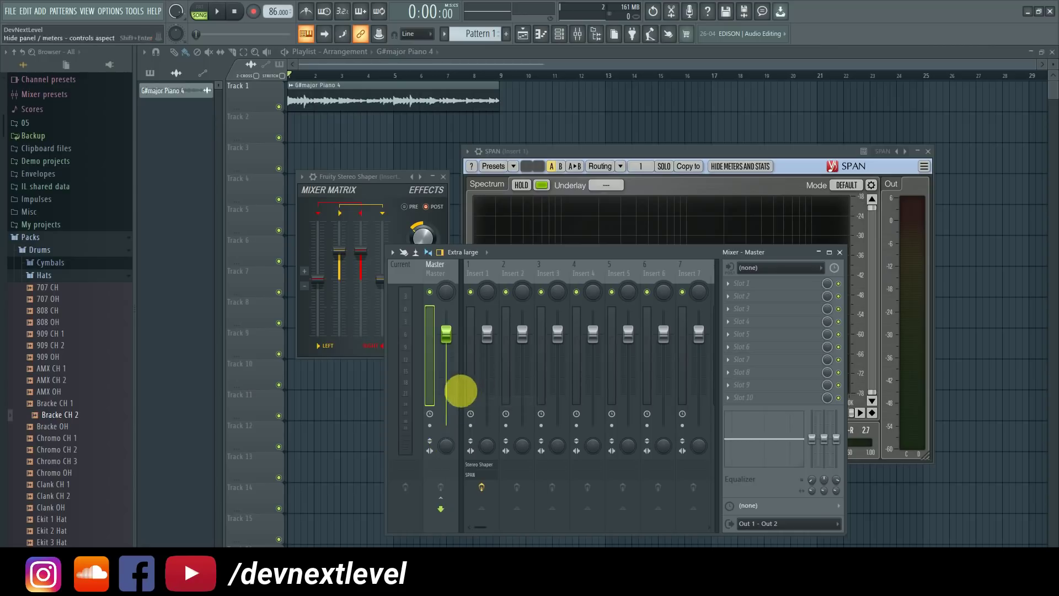
scroll(451, 450, down, 10)
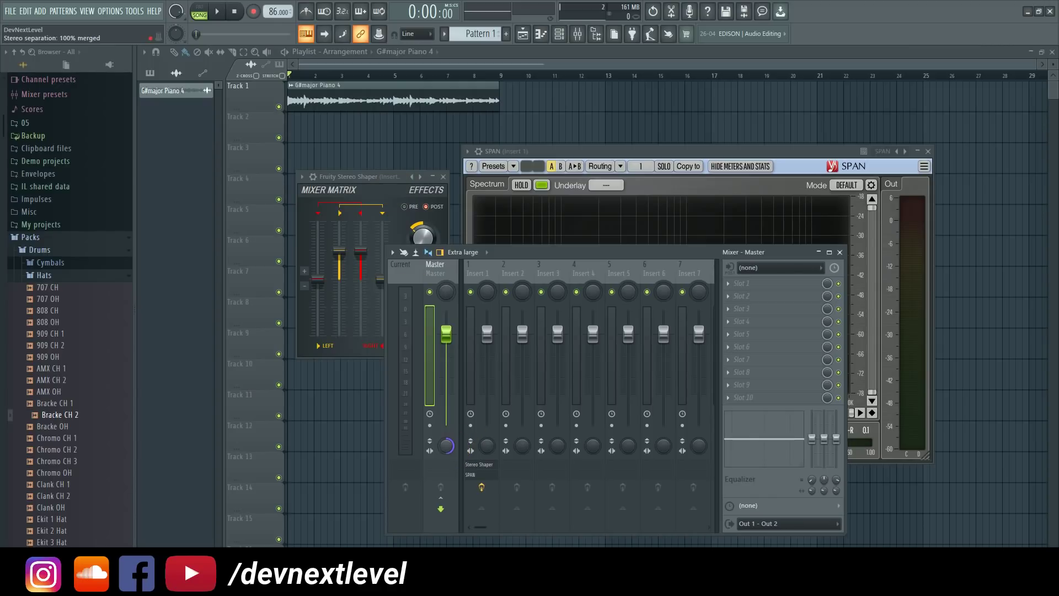
right_click(449, 450)
click(466, 402)
Uncover SPAN's correlation meter and play the piano clip while switching the Master's stereo separation between Original and 100% merged
drag(520, 252, 599, 160)
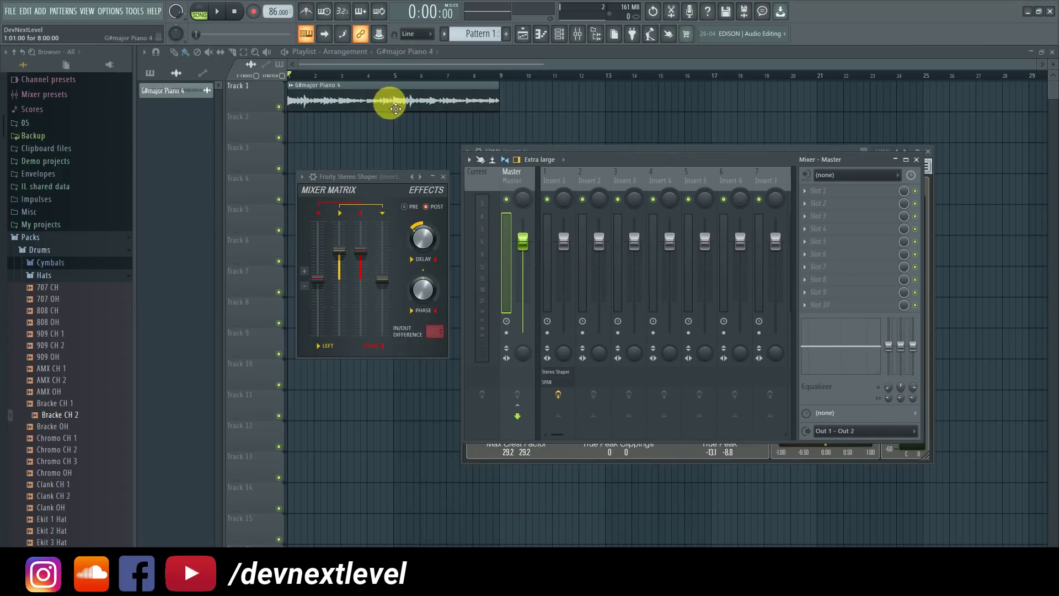
drag(550, 173, 555, 104)
key(space)
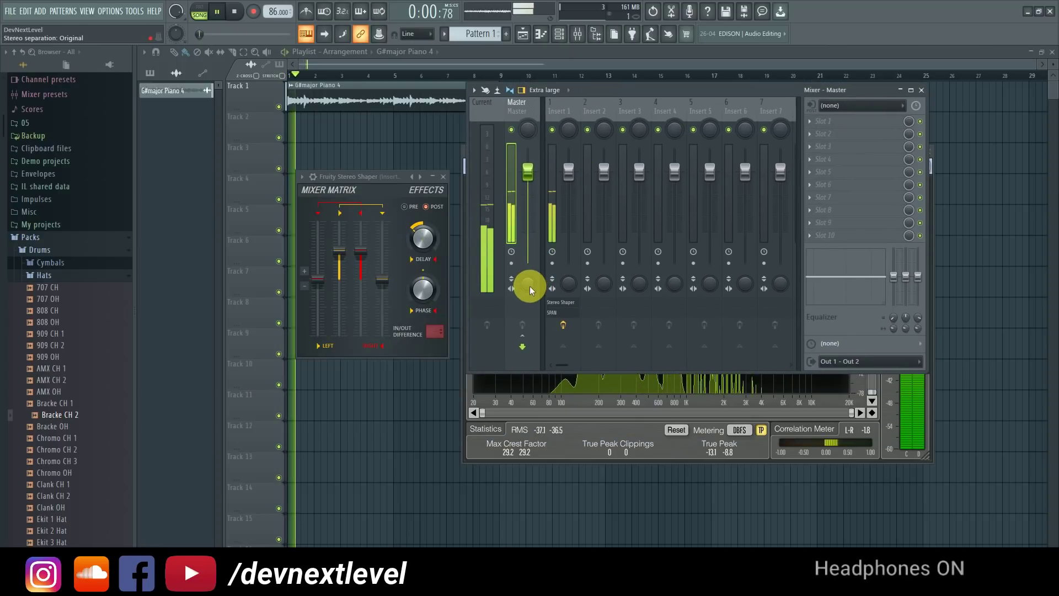
drag(530, 286, 531, 286)
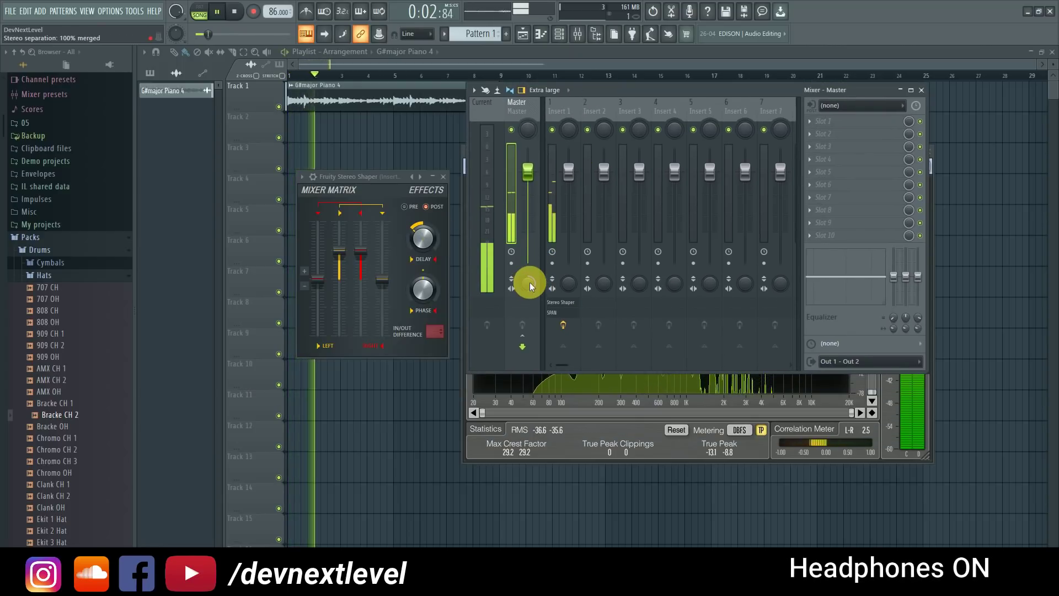
drag(531, 286, 528, 309)
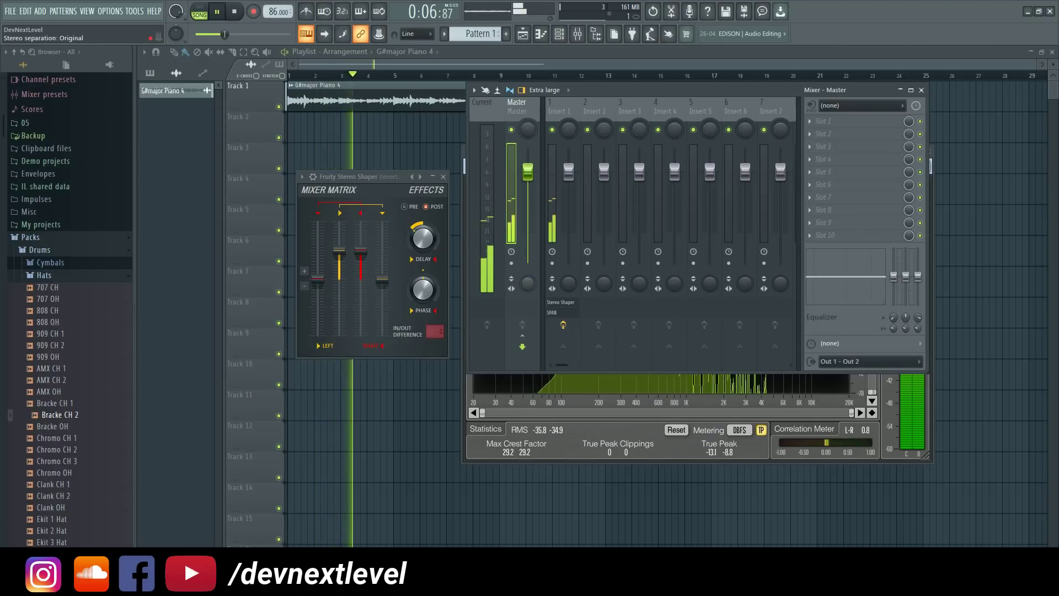
click(531, 282)
drag(531, 282, 530, 273)
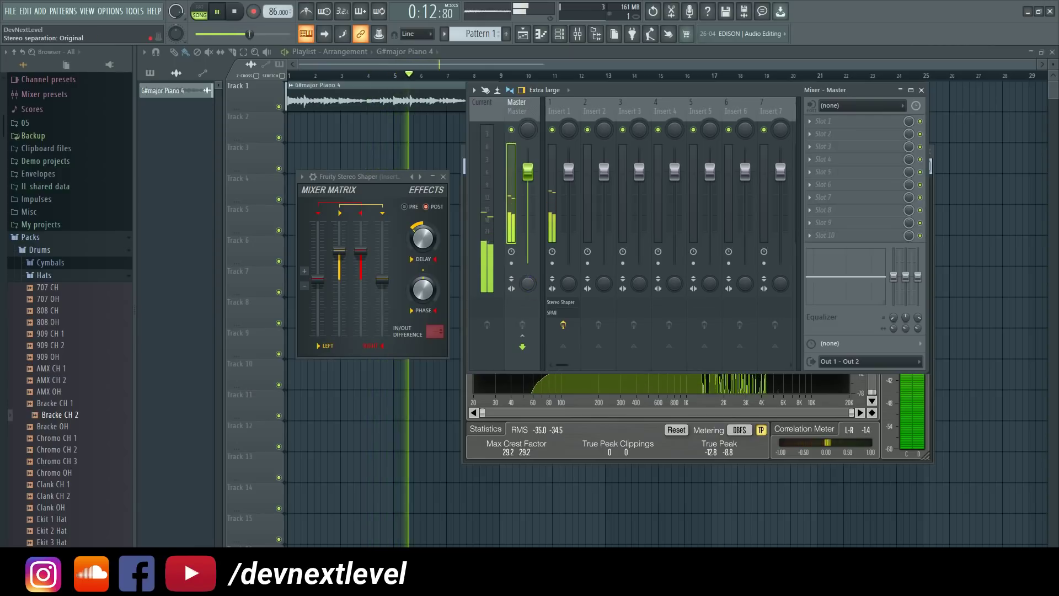
key(space)
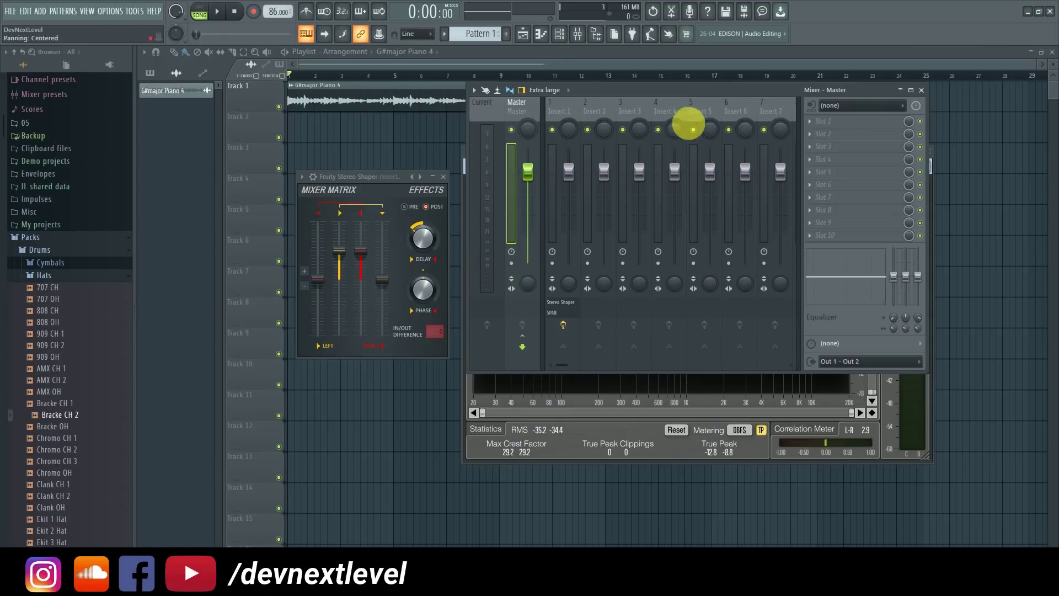
Rearrange the mixer, SPAN and Fruity Stereo Shaper windows so the phase knob and correlation meter are both uncovered
drag(713, 89, 491, 367)
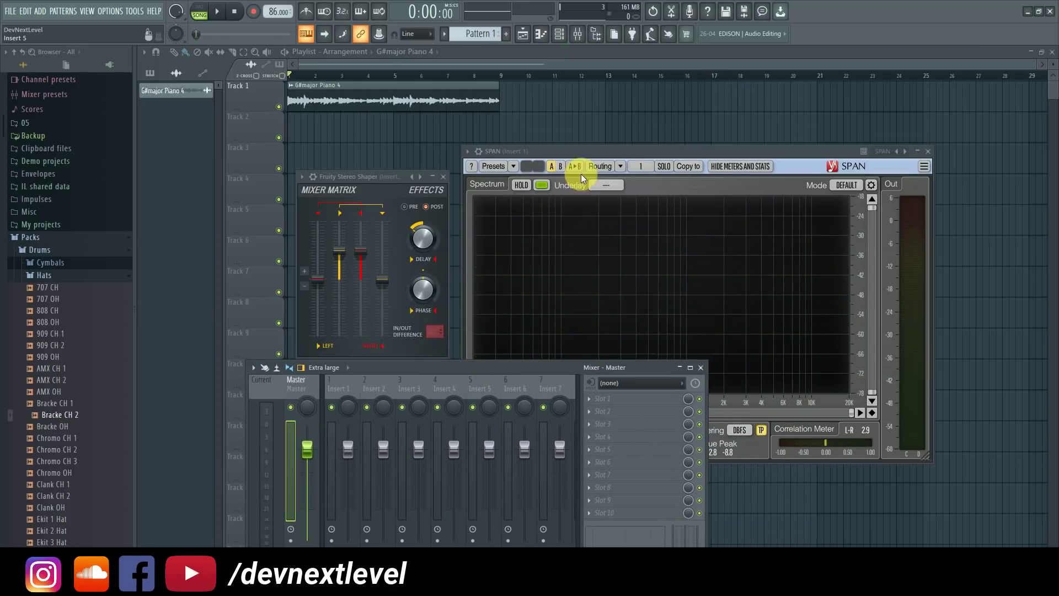
drag(650, 153, 728, 112)
drag(375, 177, 449, 138)
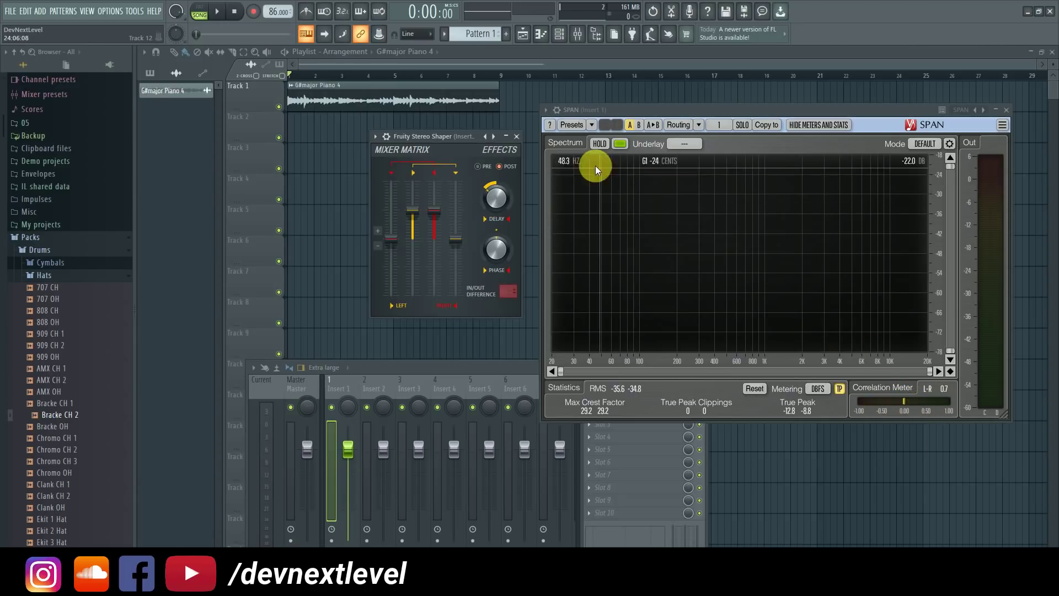
Set the left/right dephasing to 36% right and check SPAN's correlation meter while playing the piano clip
key(space)
drag(496, 249, 496, 234)
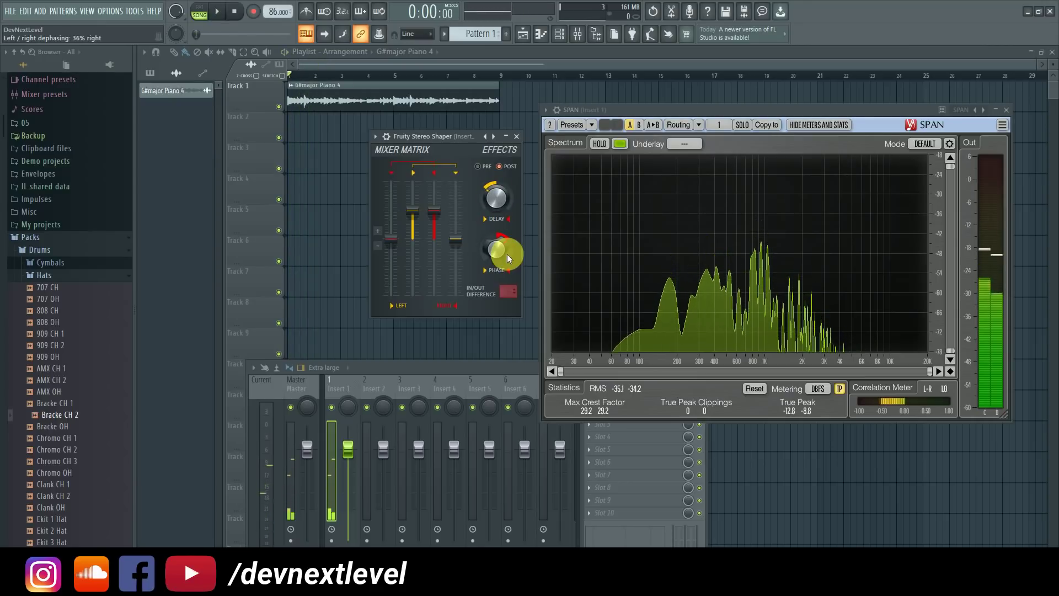
key(space)
key(space)
key(space)
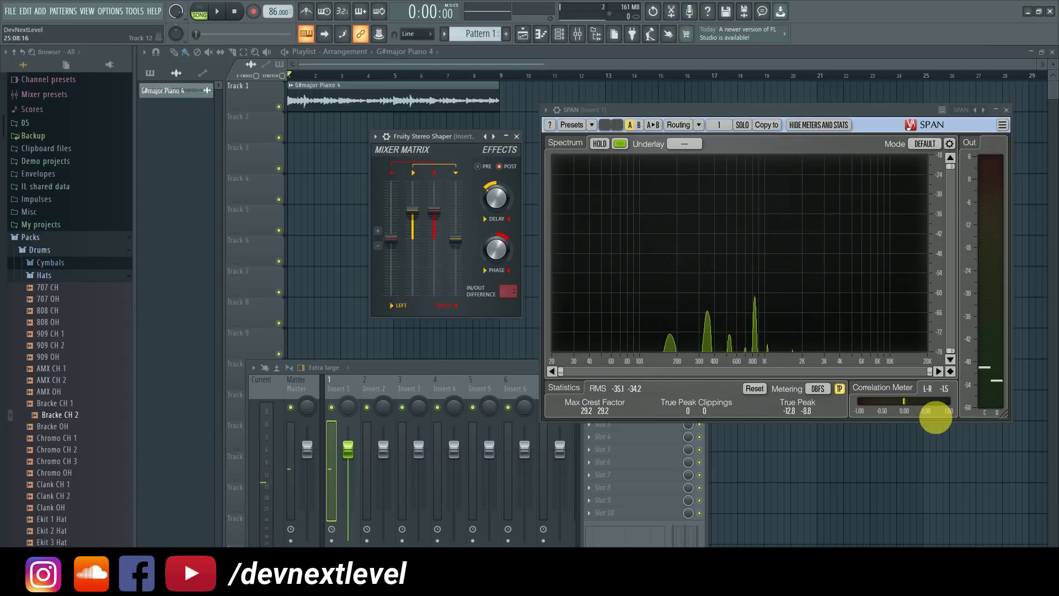
key(space)
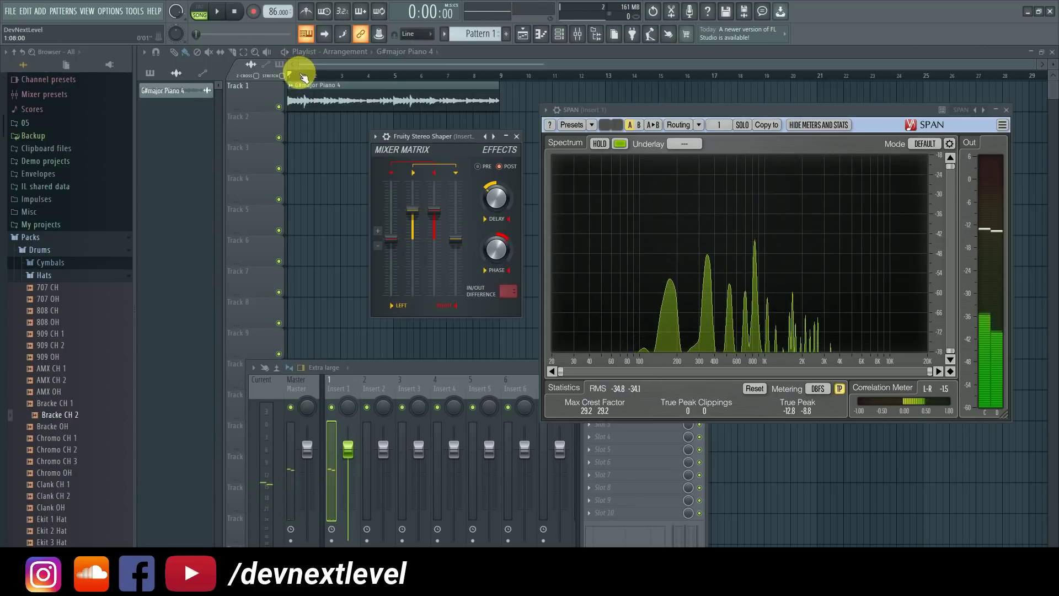
Close the mixer and play the piano clip again to check the dephased signal in SPAN
key(F9)
key(space)
key(space)
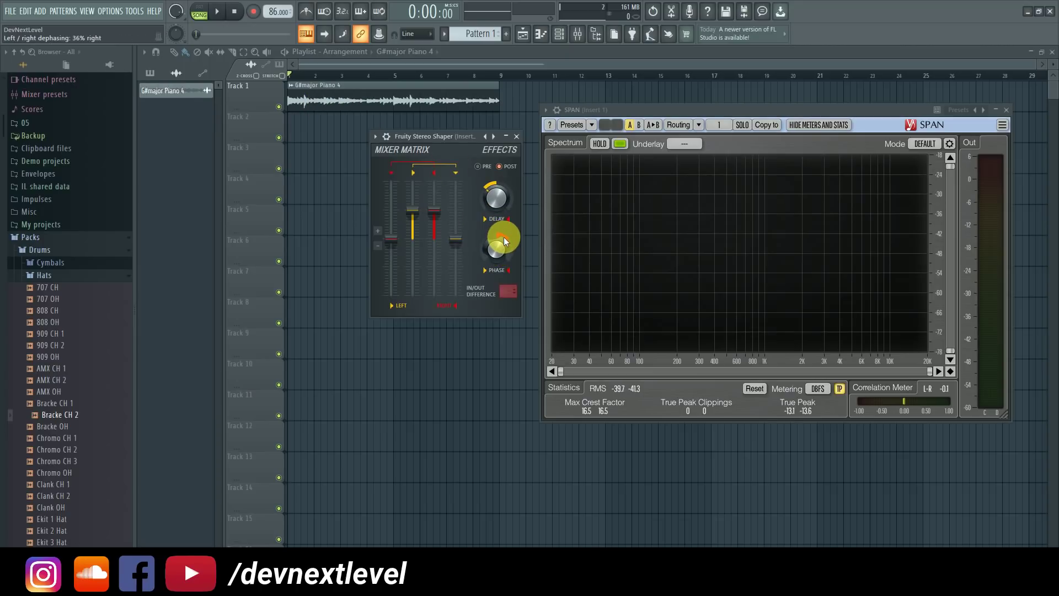
Reset Fruity Stereo Shaper's left/right dephasing and delay to their defaults
right_click(501, 246)
click(507, 252)
right_click(499, 199)
click(508, 204)
Set all four channel volumes in Fruity Stereo Shaper's mixer matrix to -6.0 dB
drag(412, 212, 391, 219)
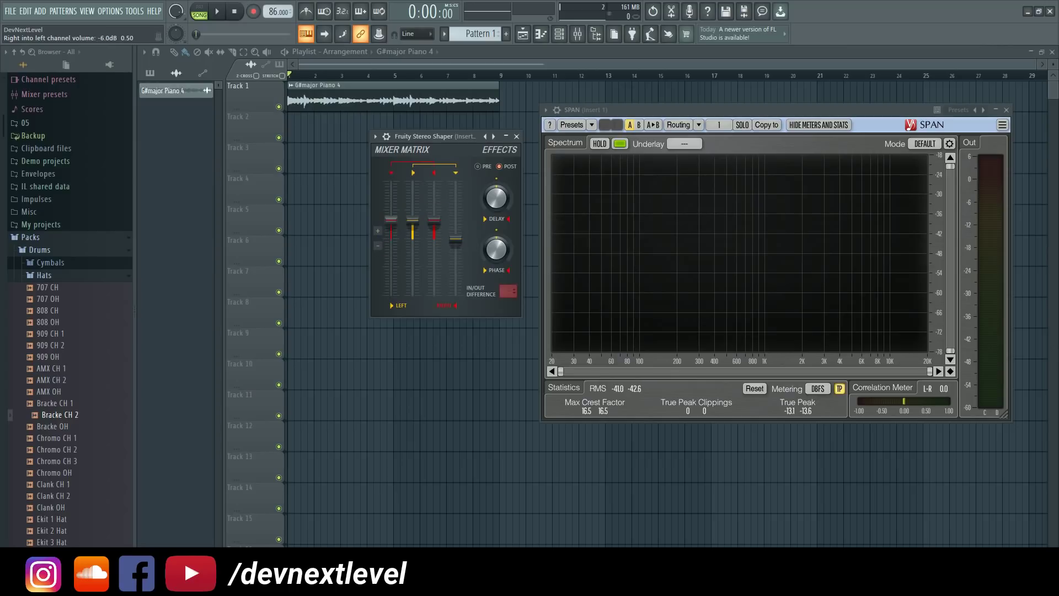
drag(456, 238, 456, 222)
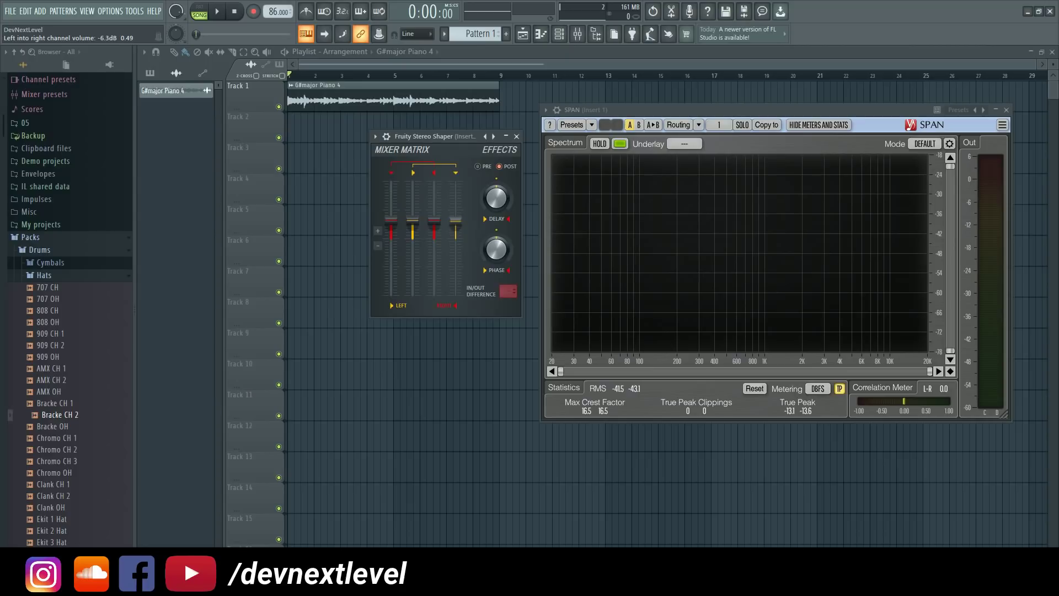
drag(455, 220, 454, 219)
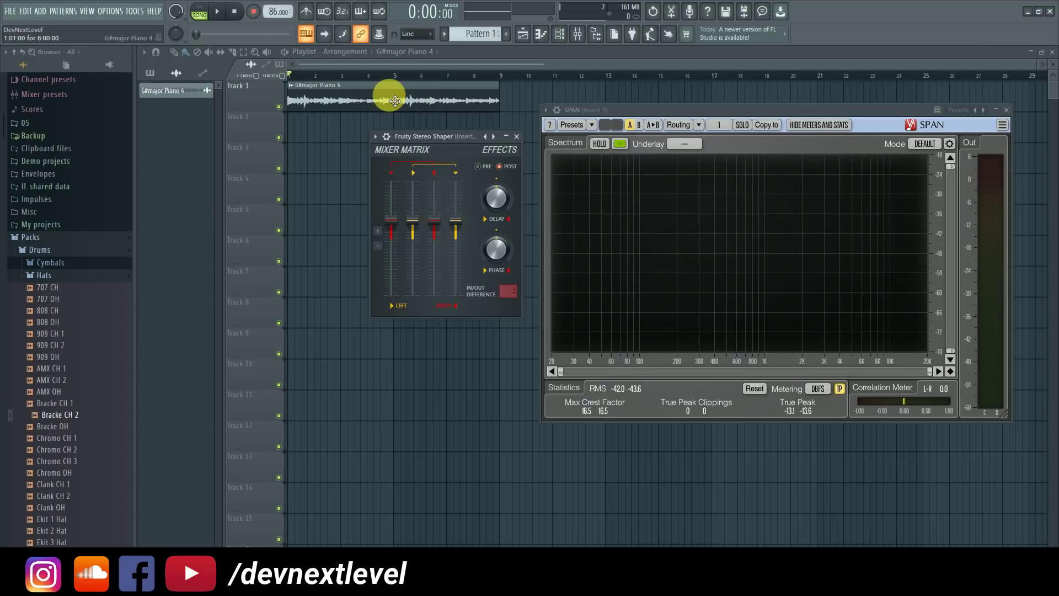
Reopen the mixer and place it beside the Fruity Stereo Shaper window
key(F9)
drag(539, 296, 686, 204)
drag(431, 136, 400, 180)
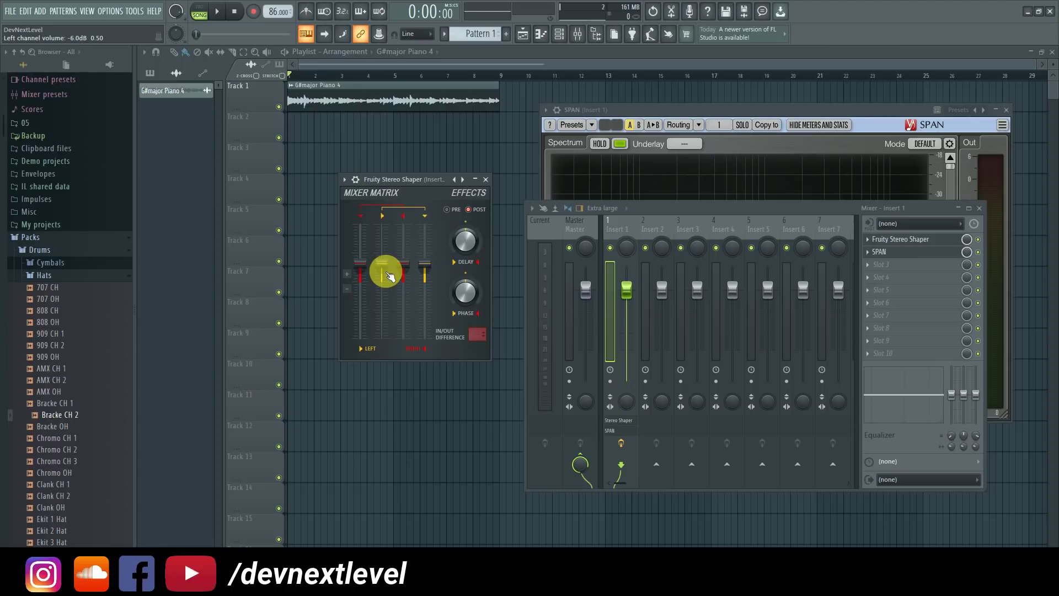
Lower the right-into-left and left-into-right channel volumes to -INF dB
drag(366, 260, 366, 279)
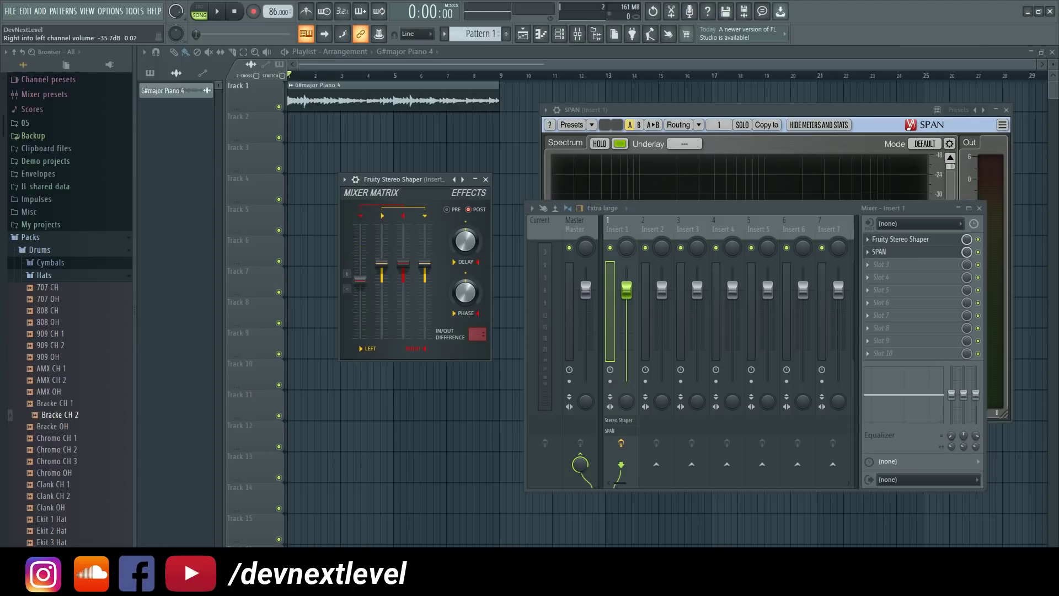
drag(424, 264, 424, 274)
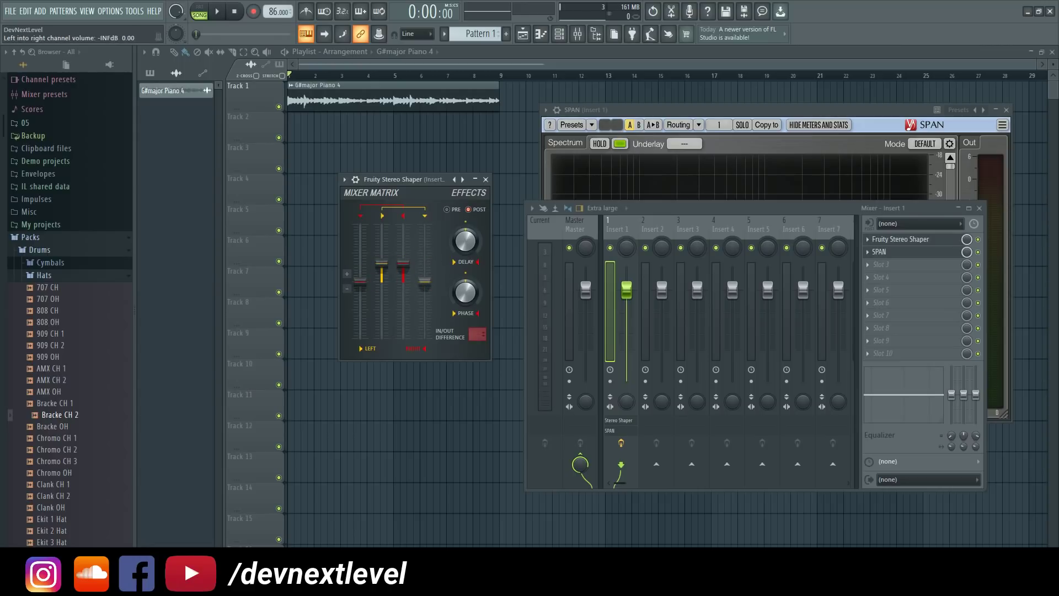
click(426, 283)
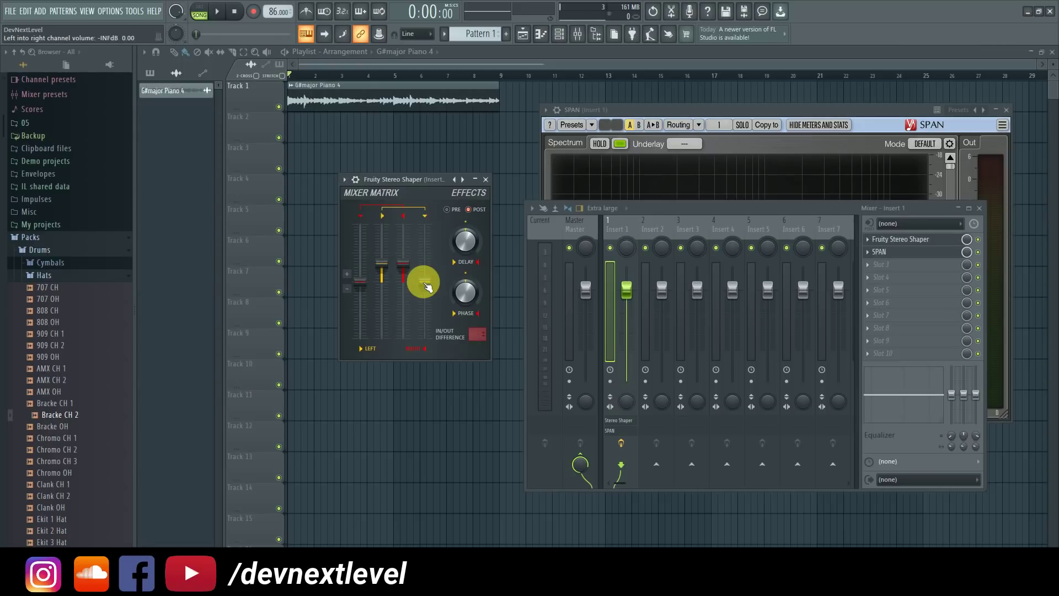
Rename mixer Insert 1 as "mid" and colour the track green
drag(645, 210, 653, 203)
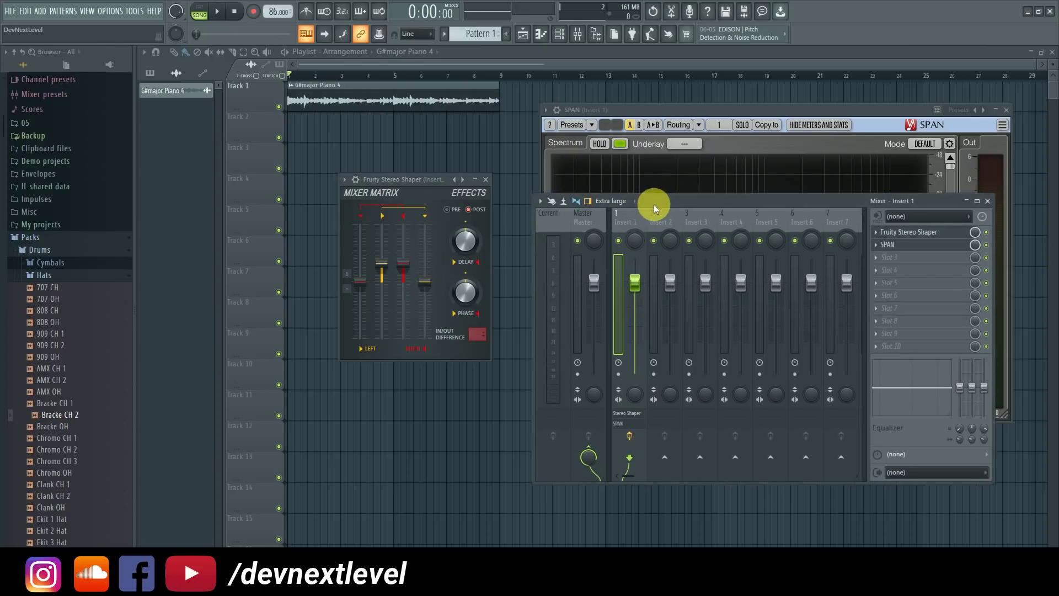
double_click(625, 221)
text(mid)
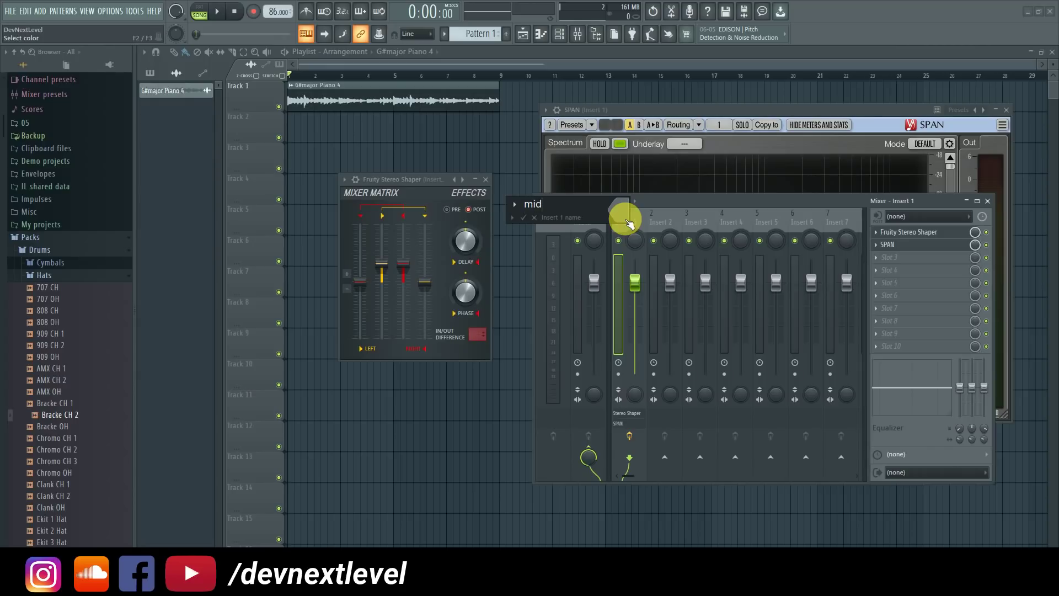
click(629, 223)
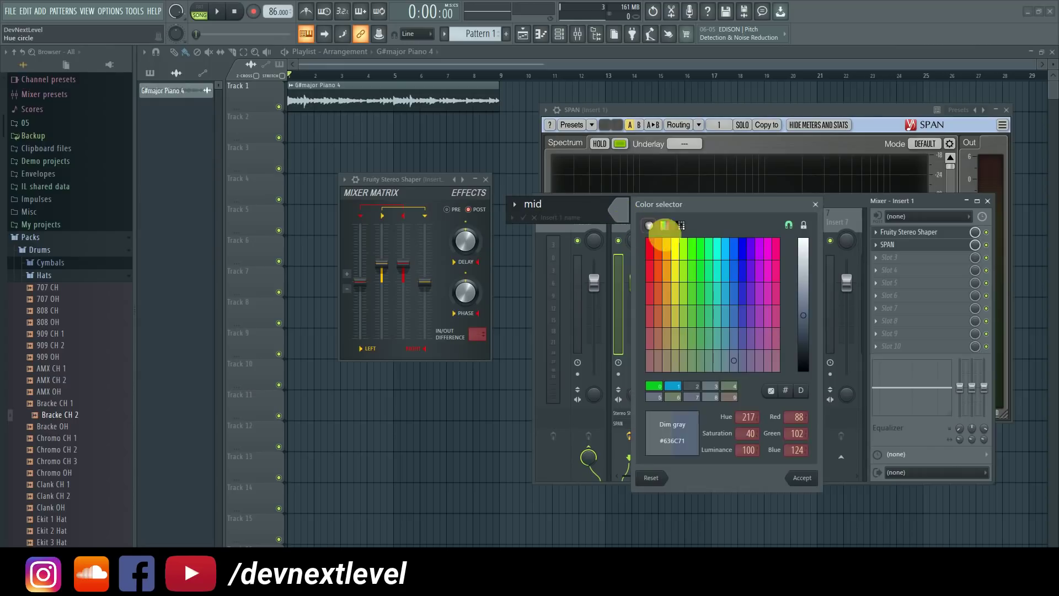
double_click(707, 249)
text(d)
key(Return)
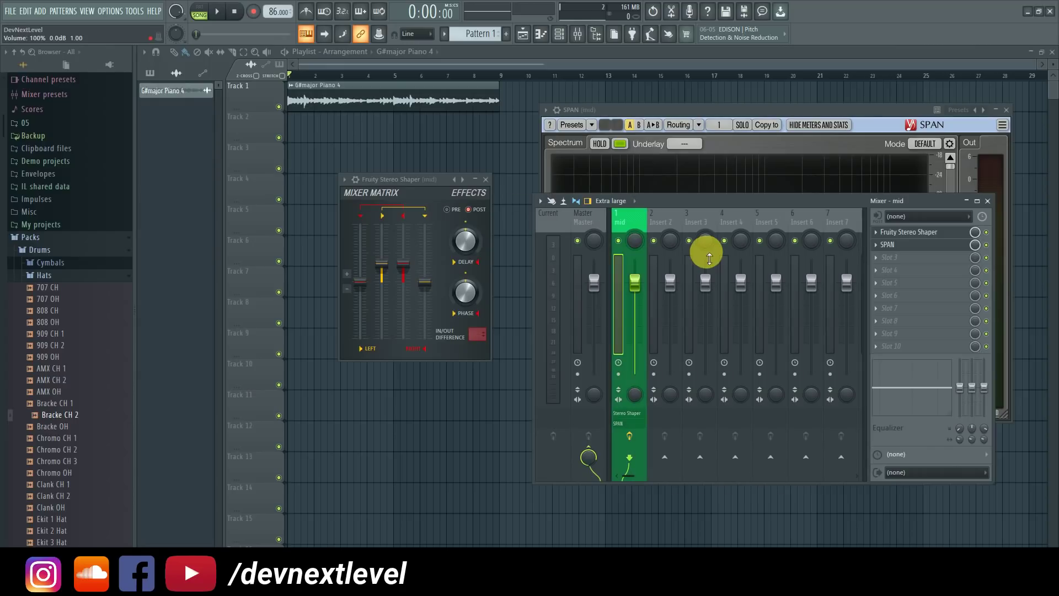
Rename mixer Insert 2 as "side" and colour the track blue
click(665, 225)
double_click(666, 226)
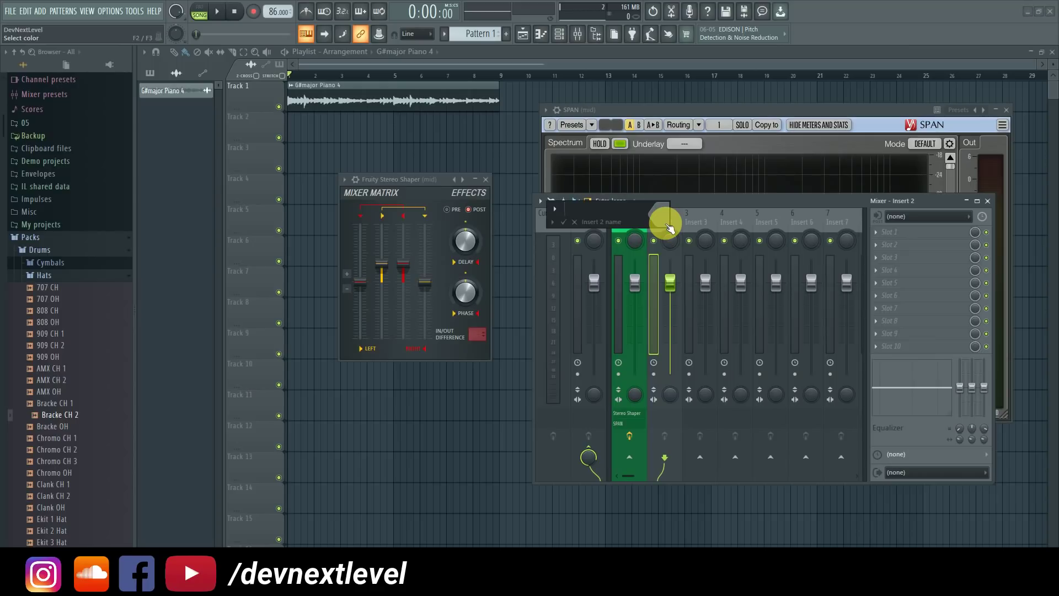
click(666, 221)
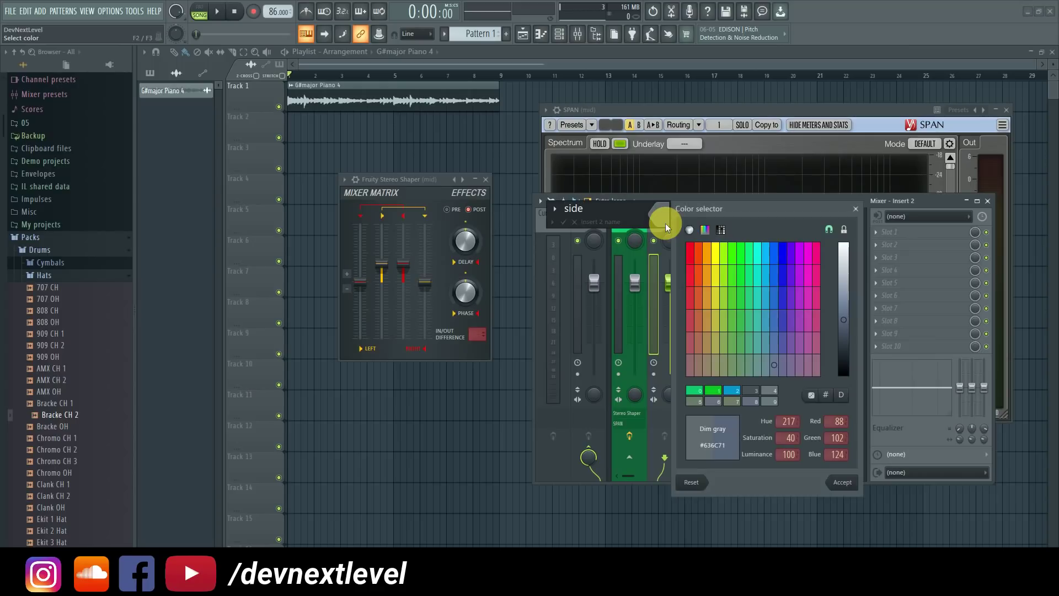
click(767, 255)
click(770, 261)
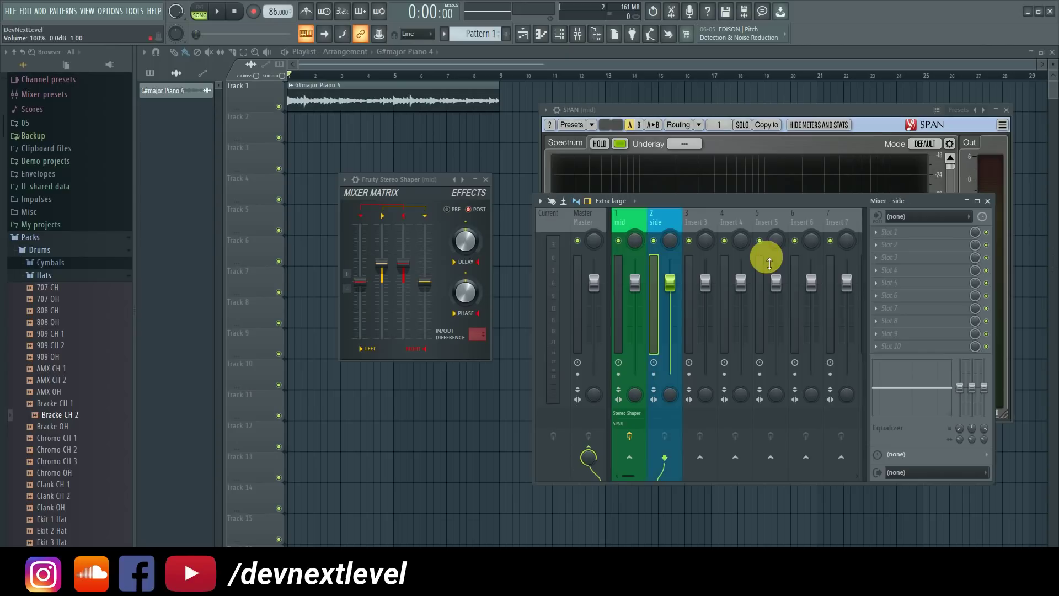
Select the mid track and sidechain it to the side track
click(620, 241)
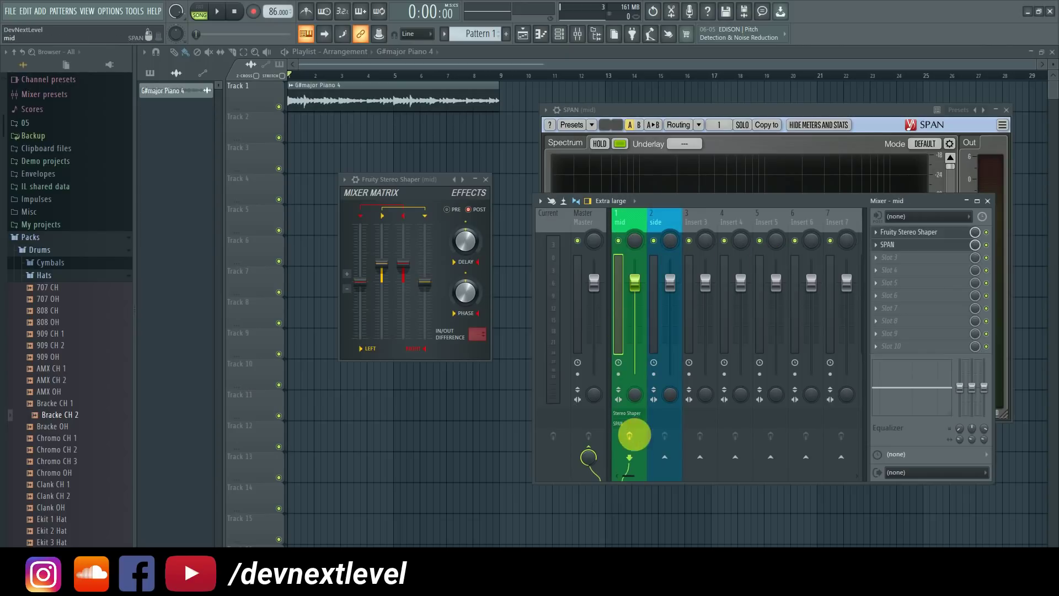
right_click(664, 460)
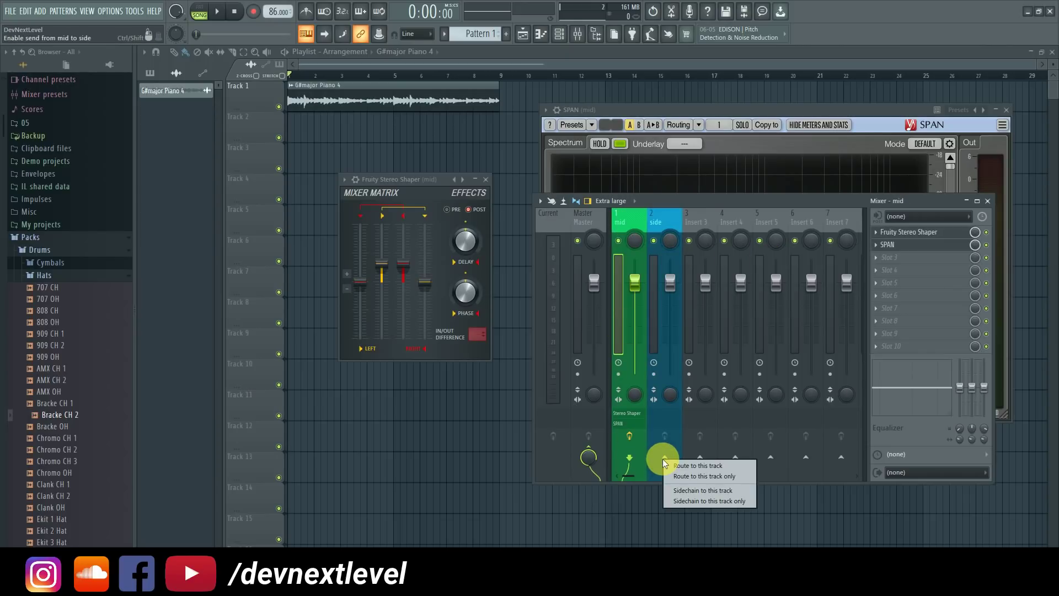
click(707, 490)
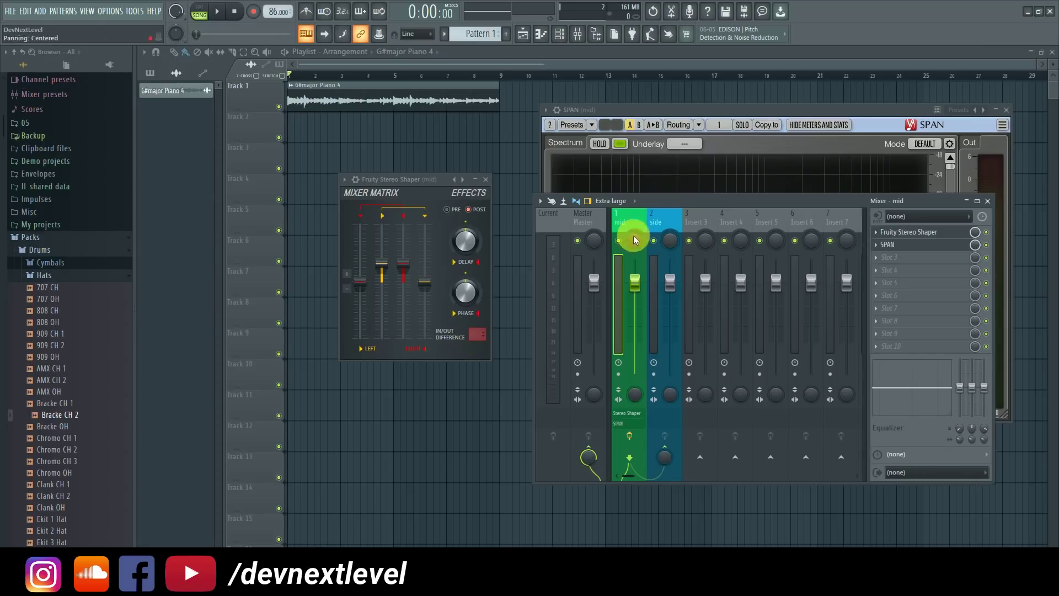
Reset the left and right channel volumes in Fruity Stereo Shaper to their defaults and play the piano clip
click(473, 335)
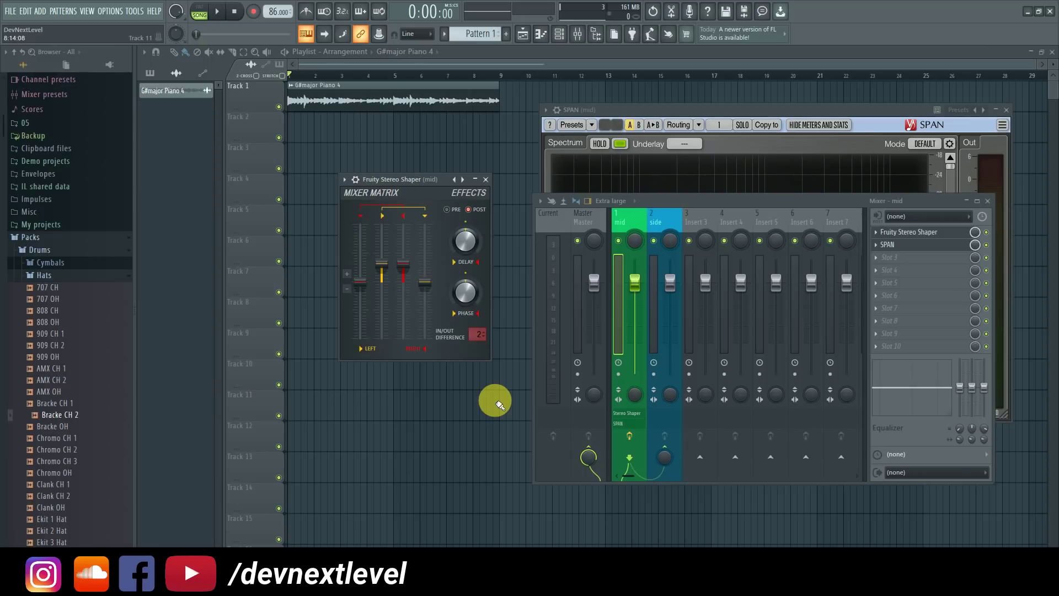
right_click(385, 267)
click(387, 273)
right_click(404, 266)
click(409, 278)
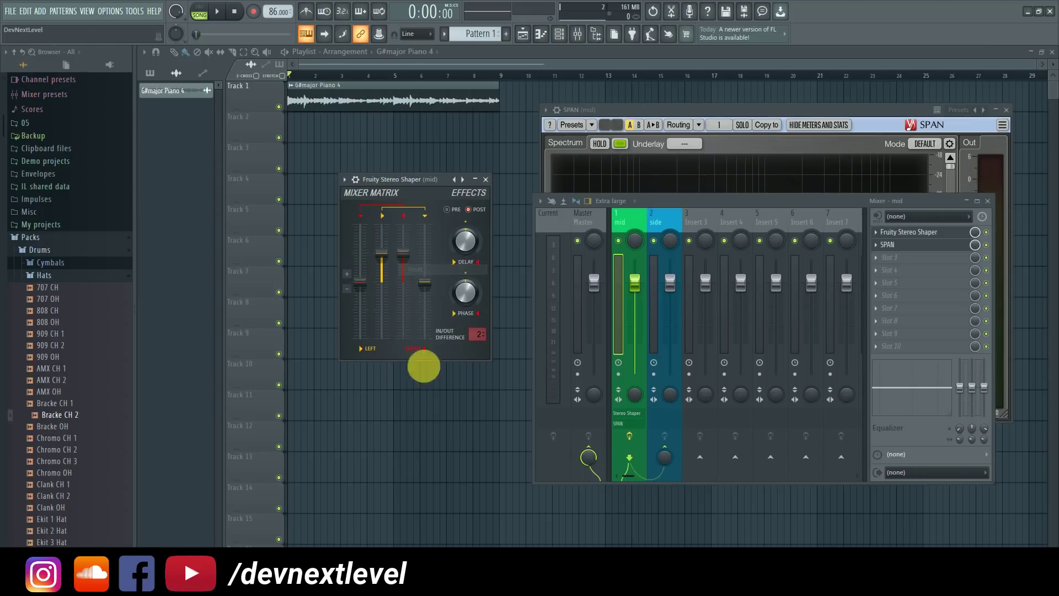
key(space)
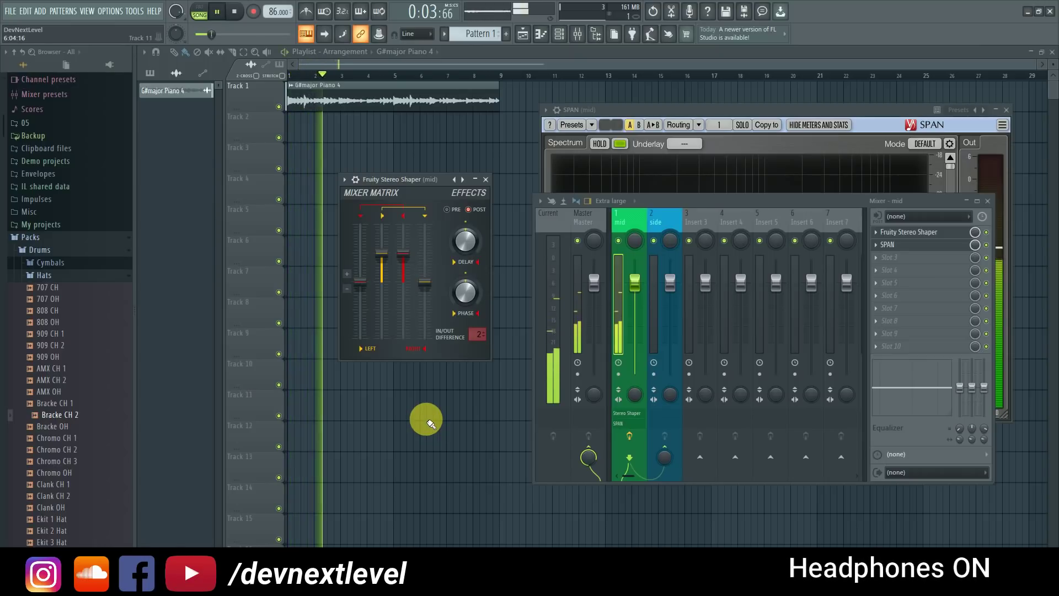
key(space)
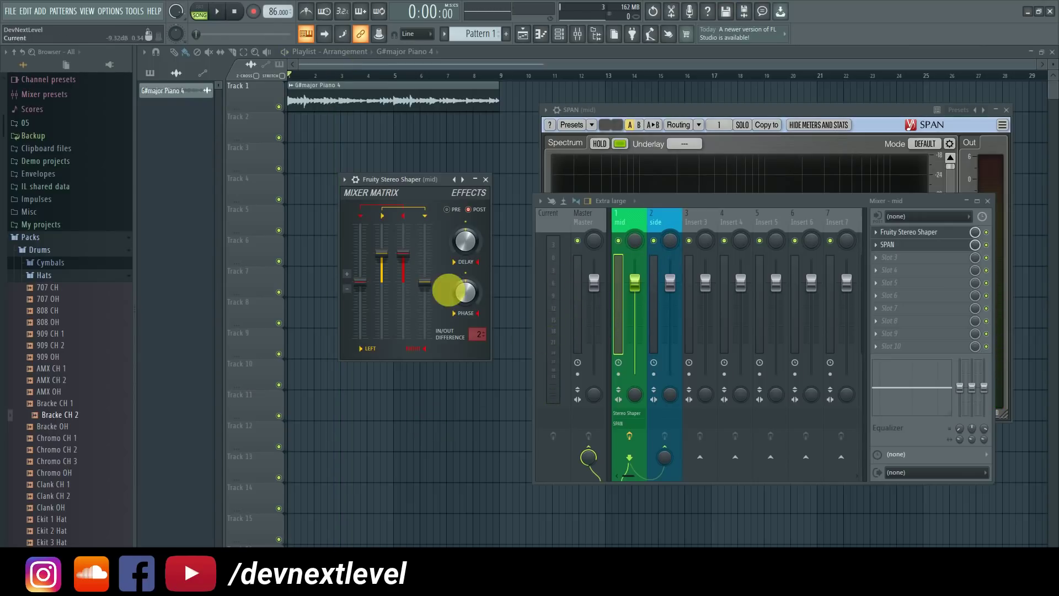
Lower Fruity Stereo Shaper's right channel volume to -INF dB while the piano clip plays, and stop playback
key(space)
drag(403, 255, 403, 282)
key(space)
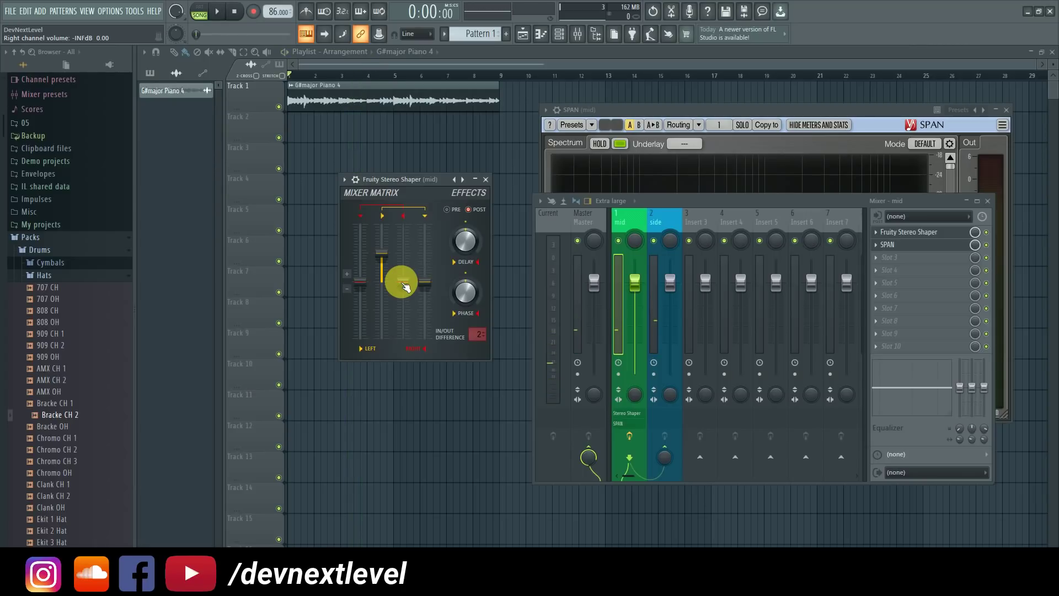
mouse_move(406, 285)
mouse_down()
mouse_move(406, 213)
mouse_move(411, 288)
mouse_up()
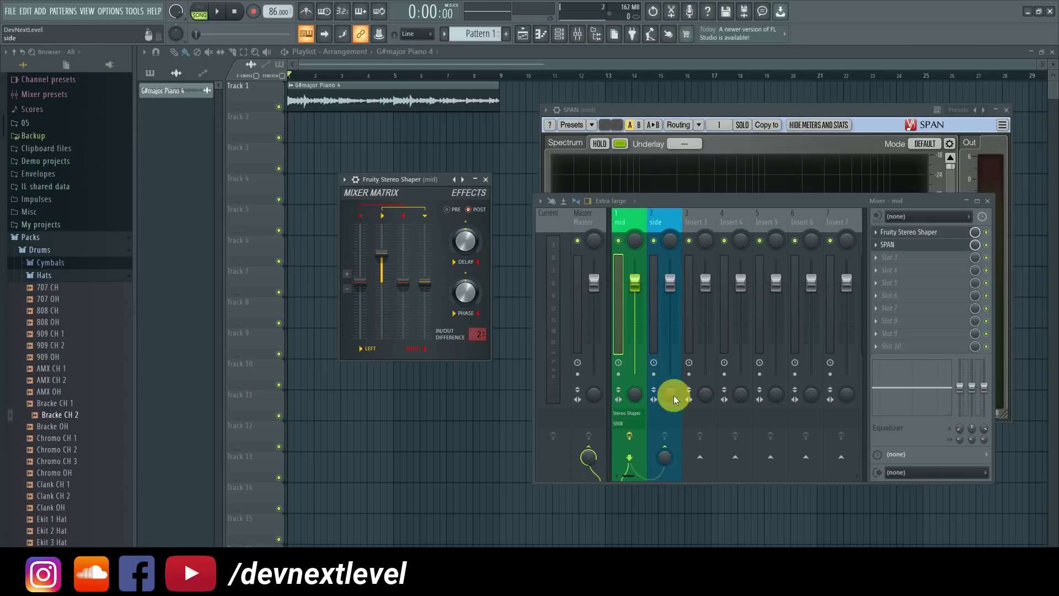
Reposition the mixer window and play the clip to compare the level meters of the mid and side tracks
drag(684, 201, 652, 207)
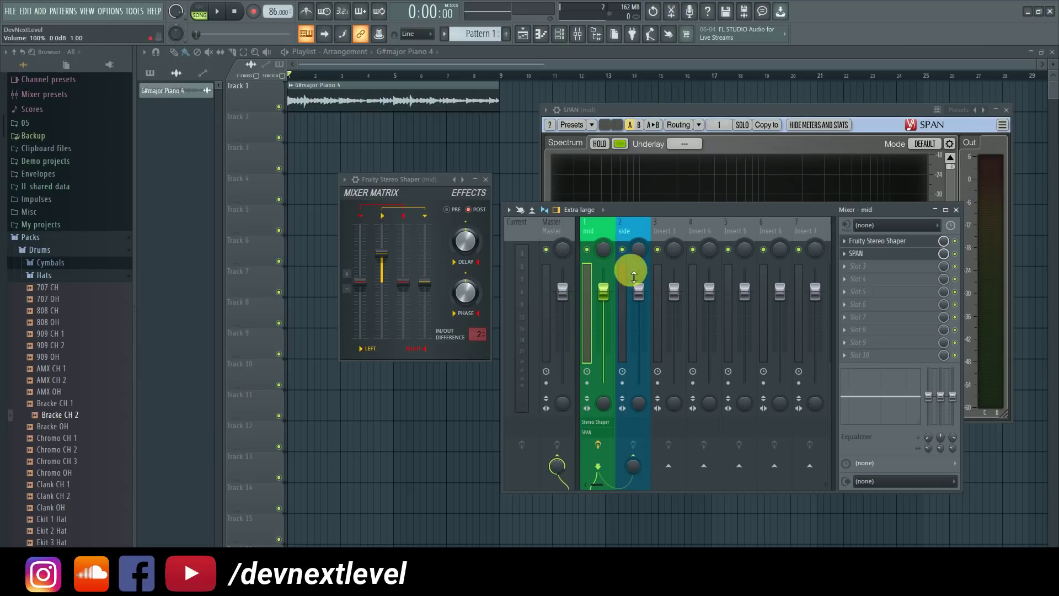
key(space)
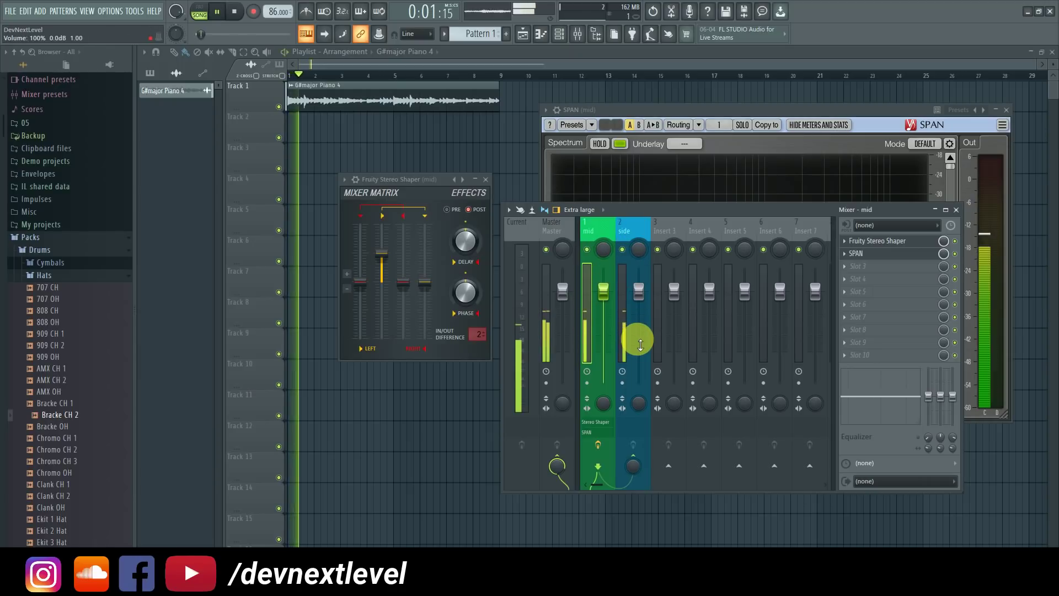
key(space)
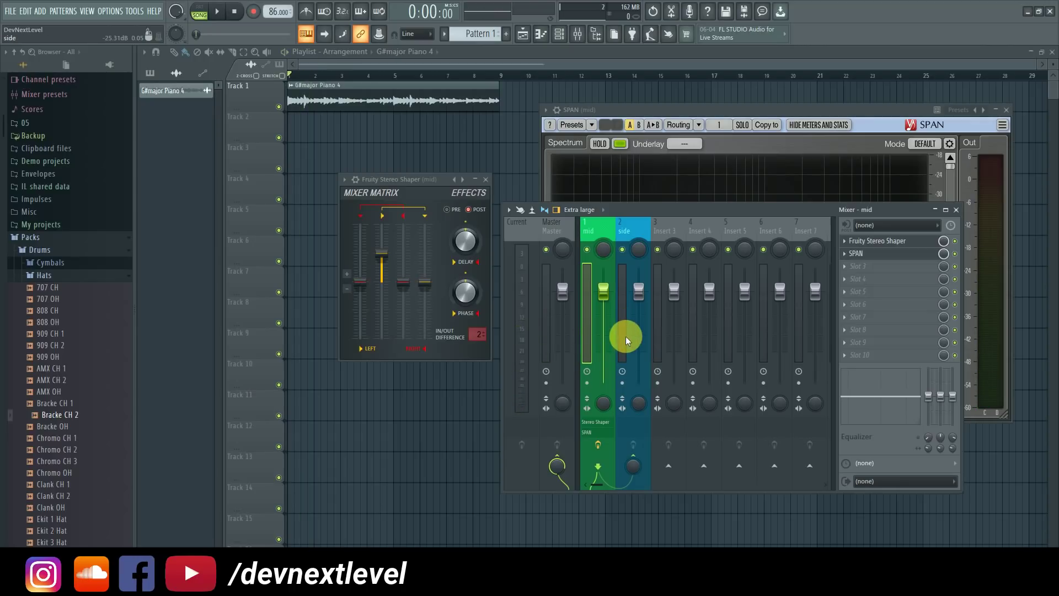
Level all four mixer matrix volumes to match, with the right channel at about -6.7 dB, and play the clip
drag(378, 268, 403, 267)
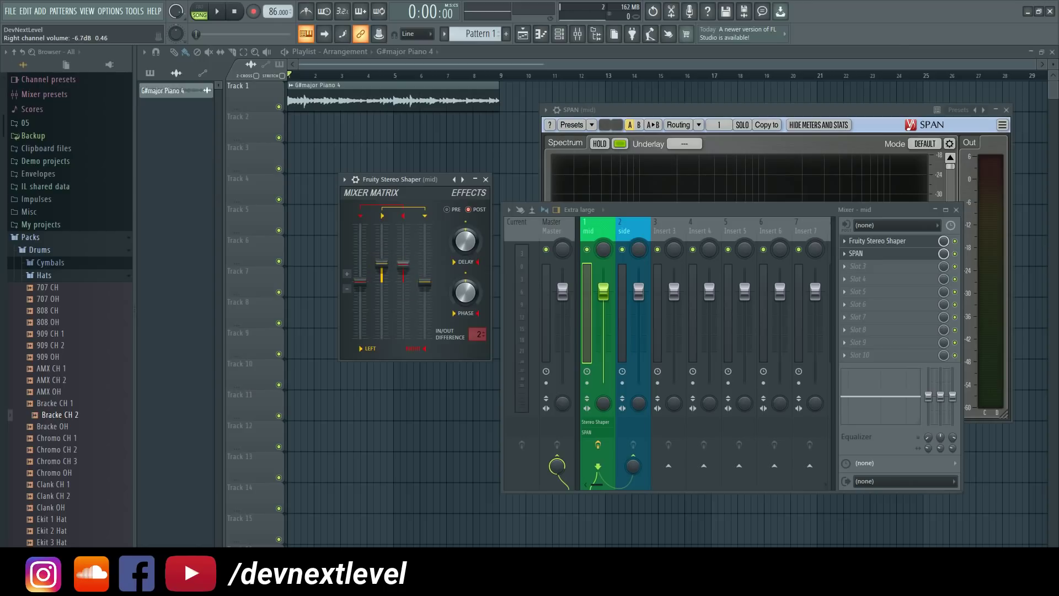
drag(359, 283, 359, 268)
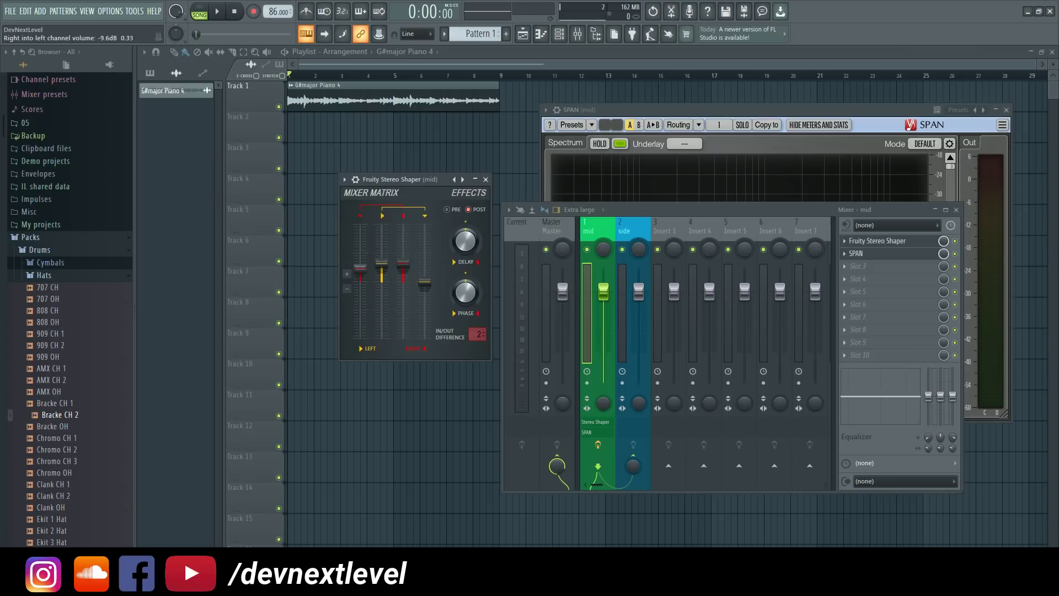
drag(425, 282, 425, 266)
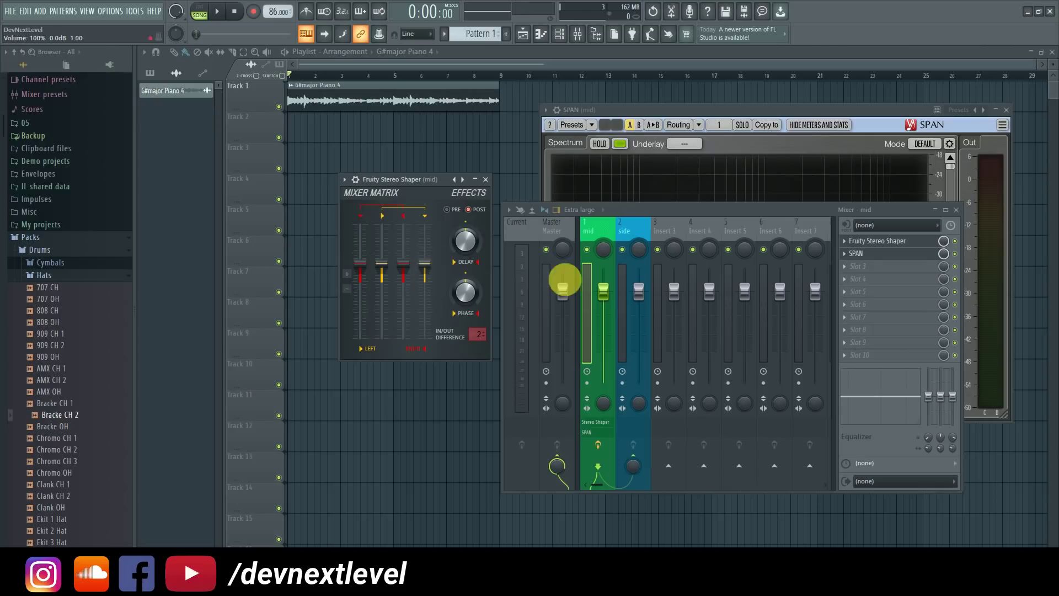
key(space)
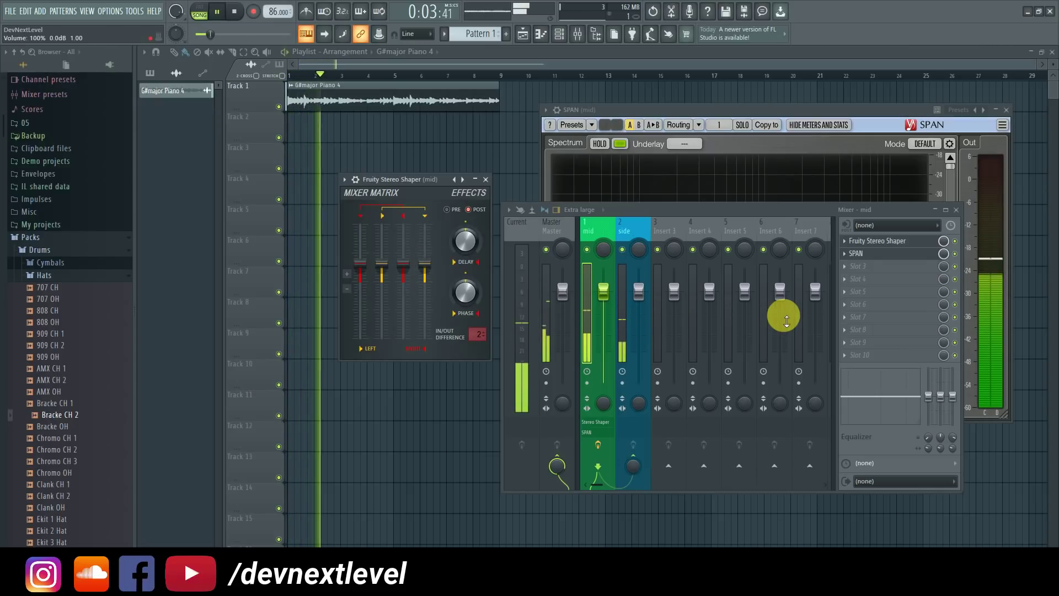
key(space)
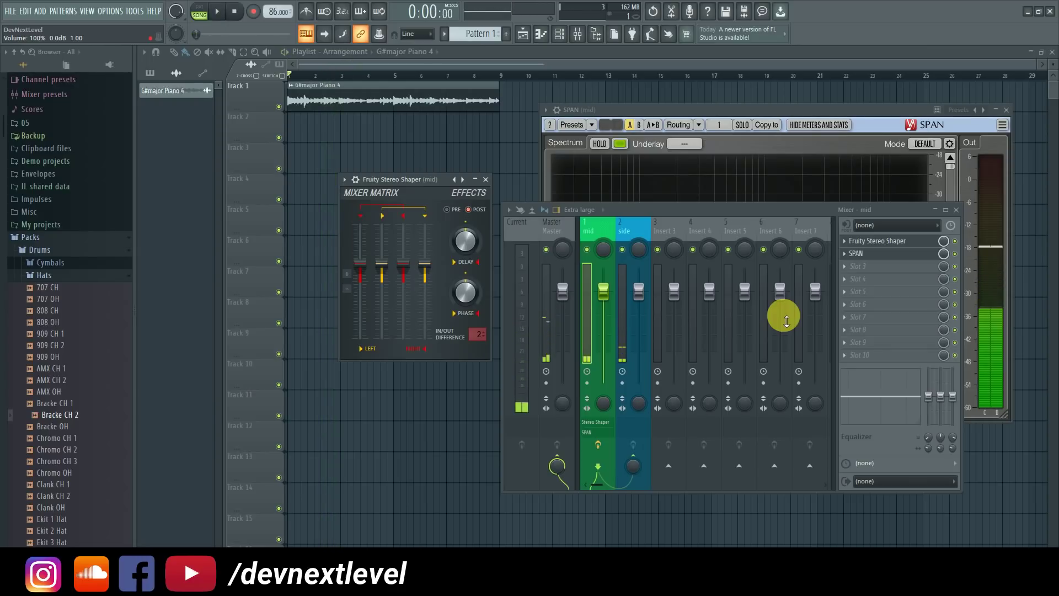
Mute the side track to listen to the mid track alone, and unmute it again
click(623, 250)
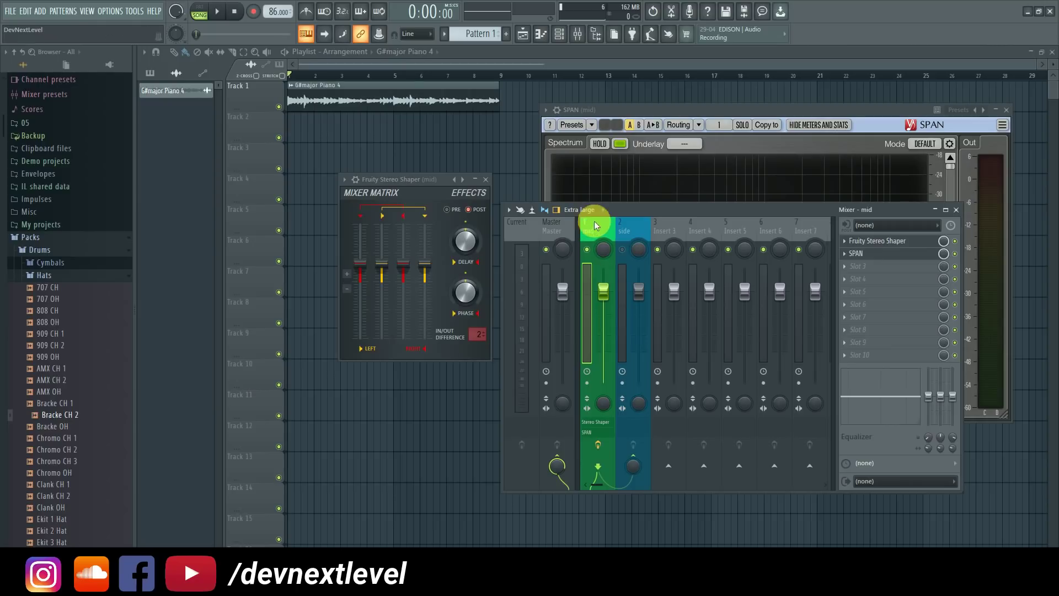
key(space)
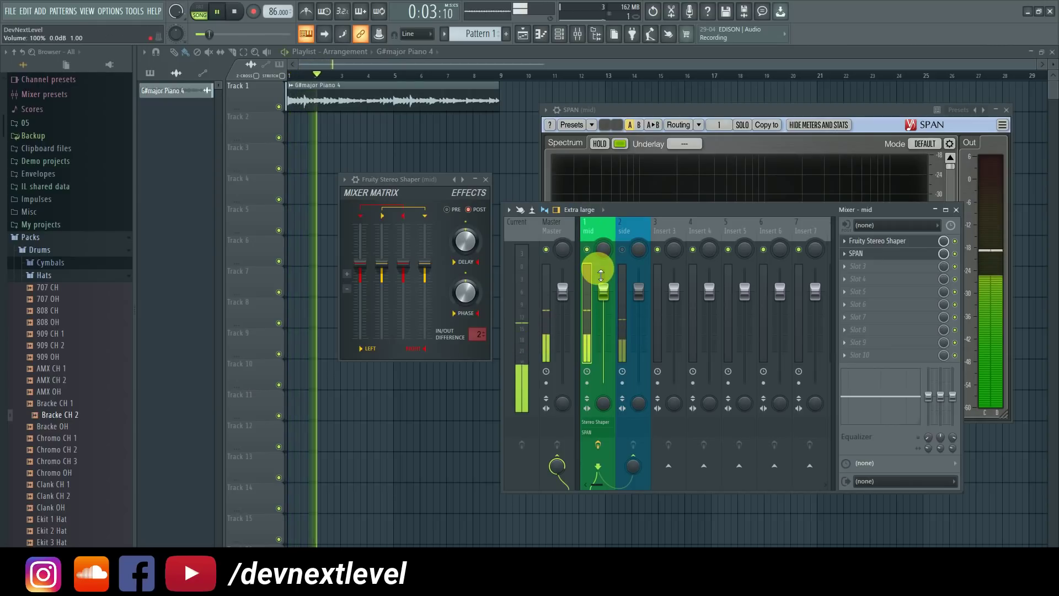
click(622, 249)
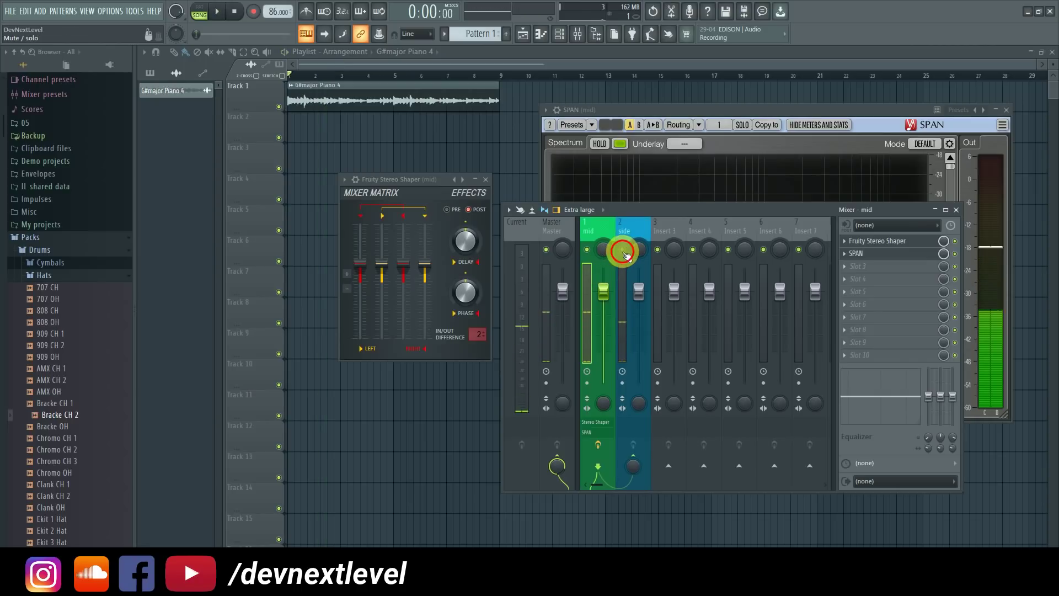
Play the clip while alternately soloing the mid and side tracks to compare their sound, ending with side soloed
click(587, 249)
key(space)
key(space)
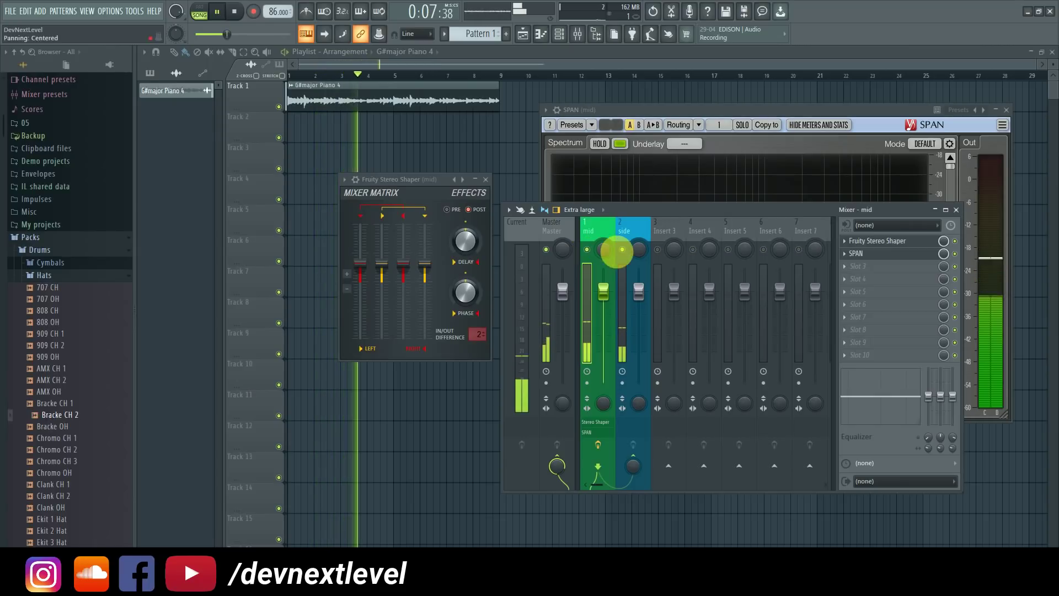
right_click(622, 250)
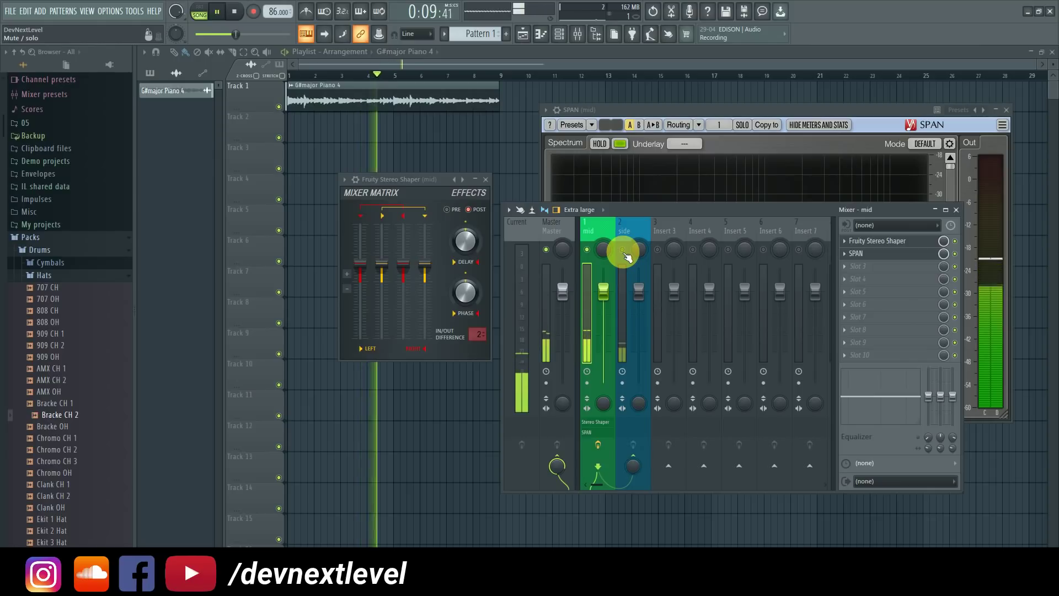
right_click(588, 250)
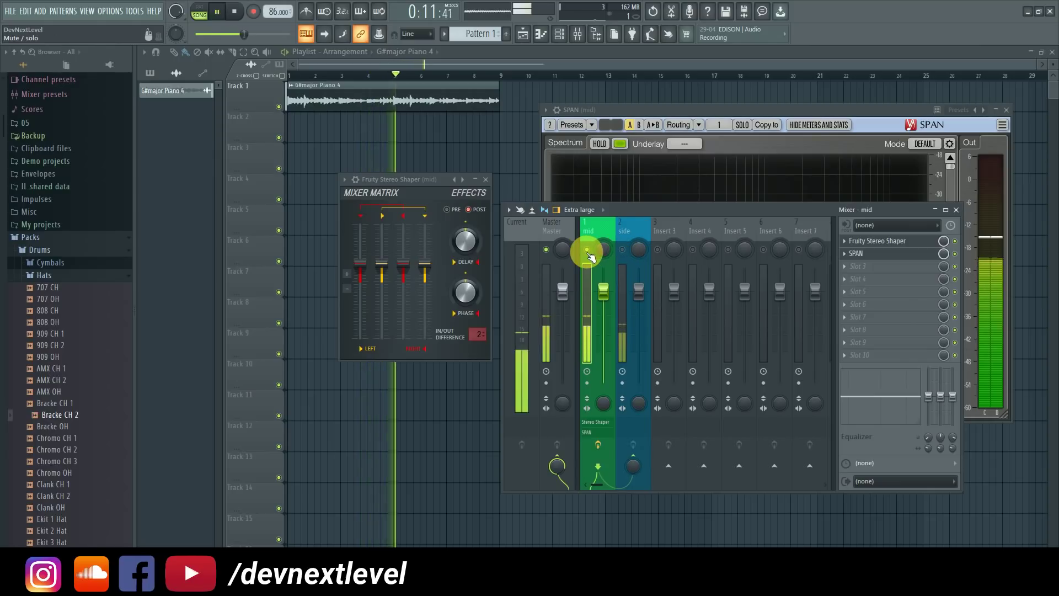
right_click(622, 250)
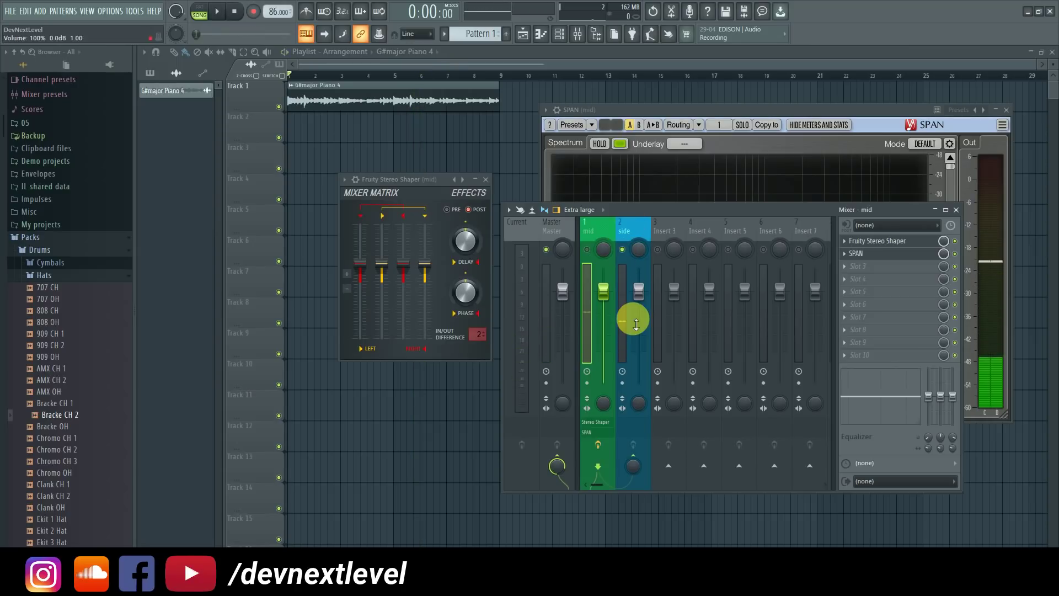
key(space)
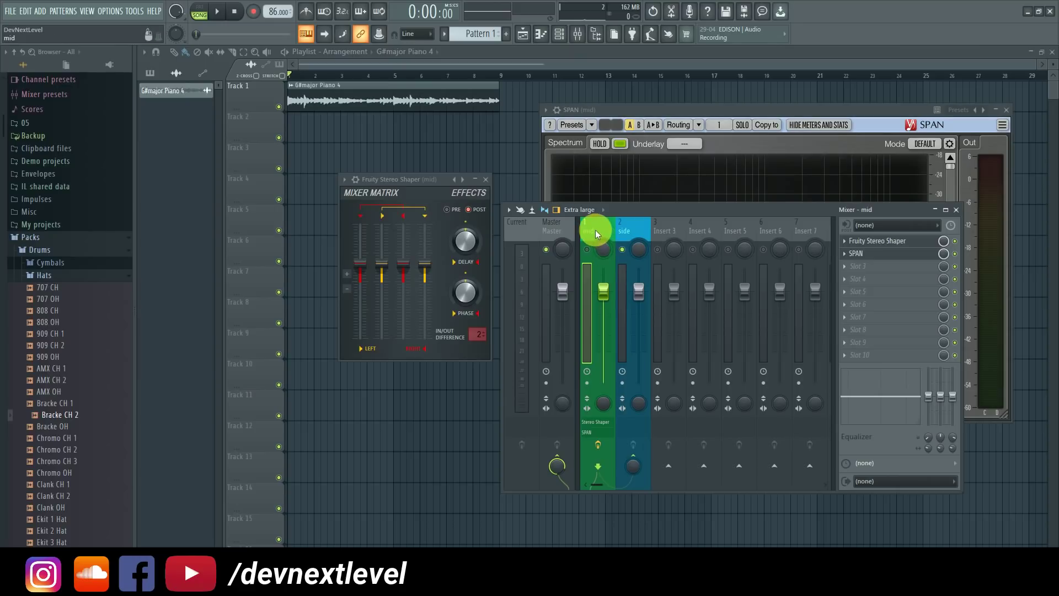
Move the mixer clear of SPAN's spectrum and correlation meter, select the mid track, enable it and mute the side track
click(628, 228)
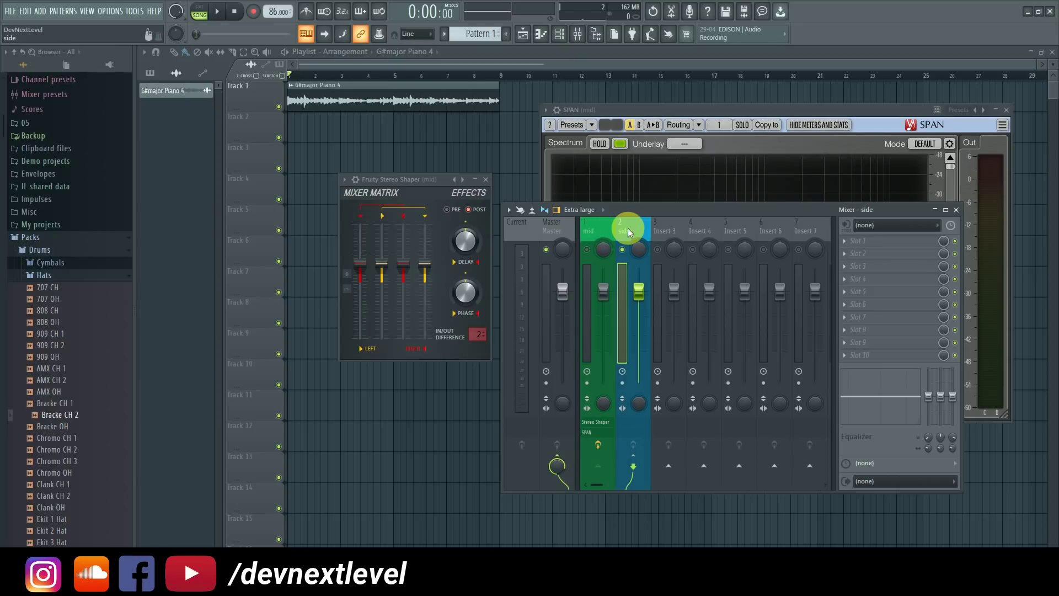
drag(627, 227, 392, 288)
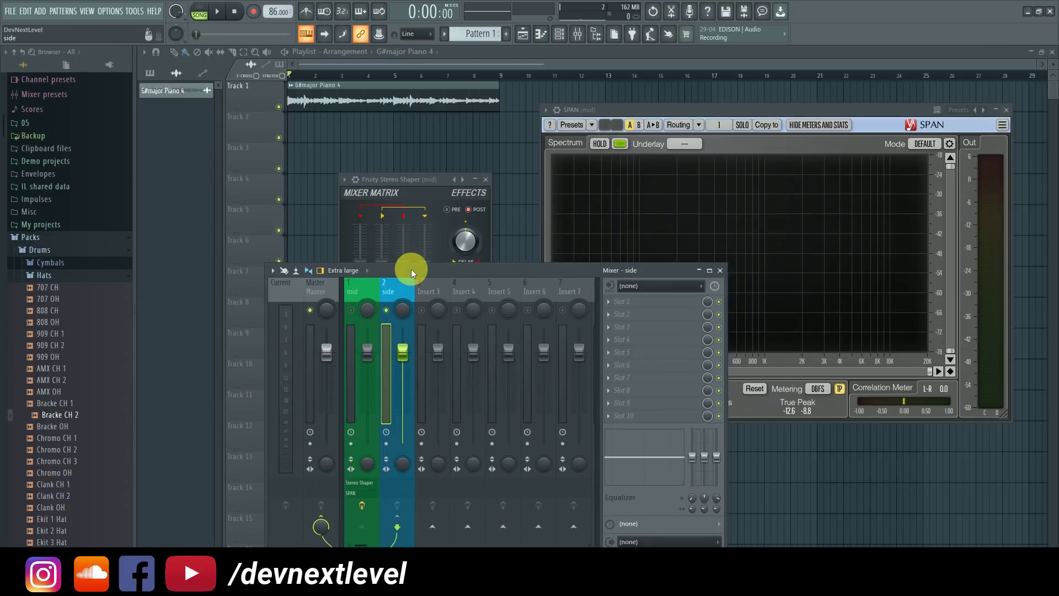
click(356, 293)
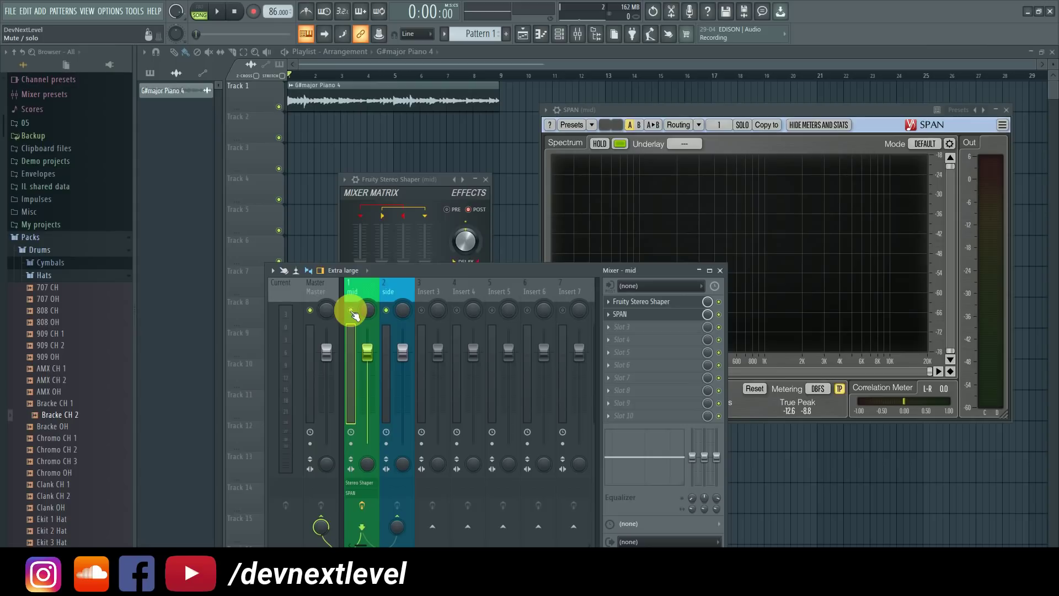
click(387, 311)
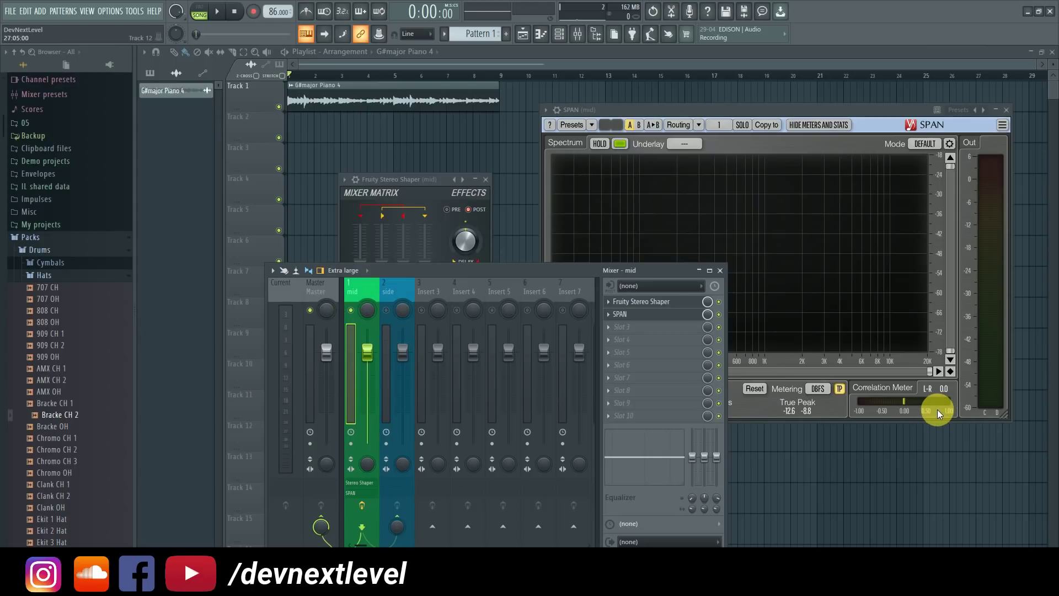
Play the clip twice to examine the mid track's stereo correlation on SPAN's Correlation Meter
key(space)
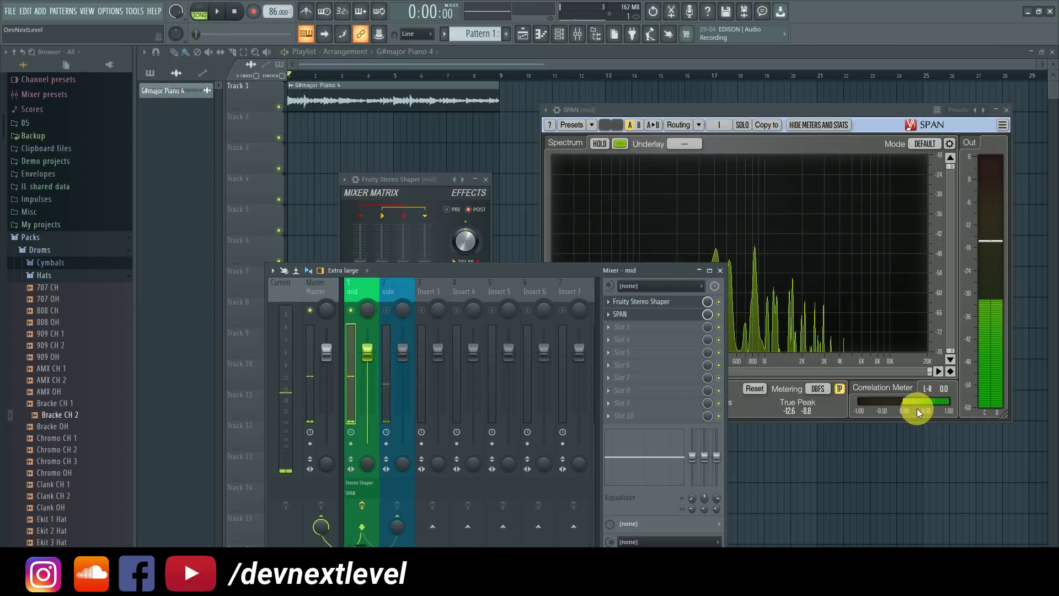
key(space)
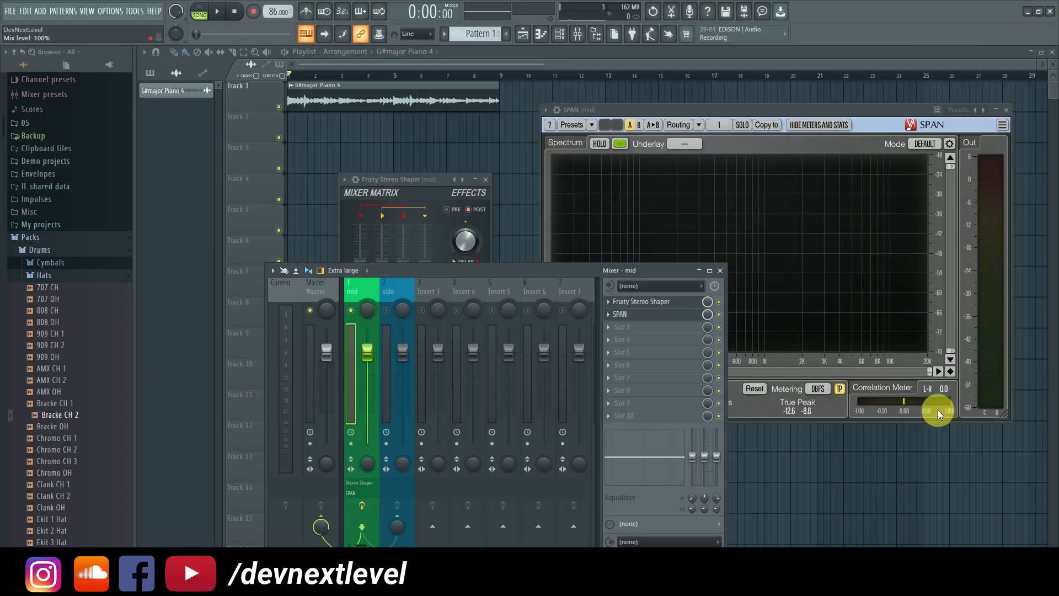
key(space)
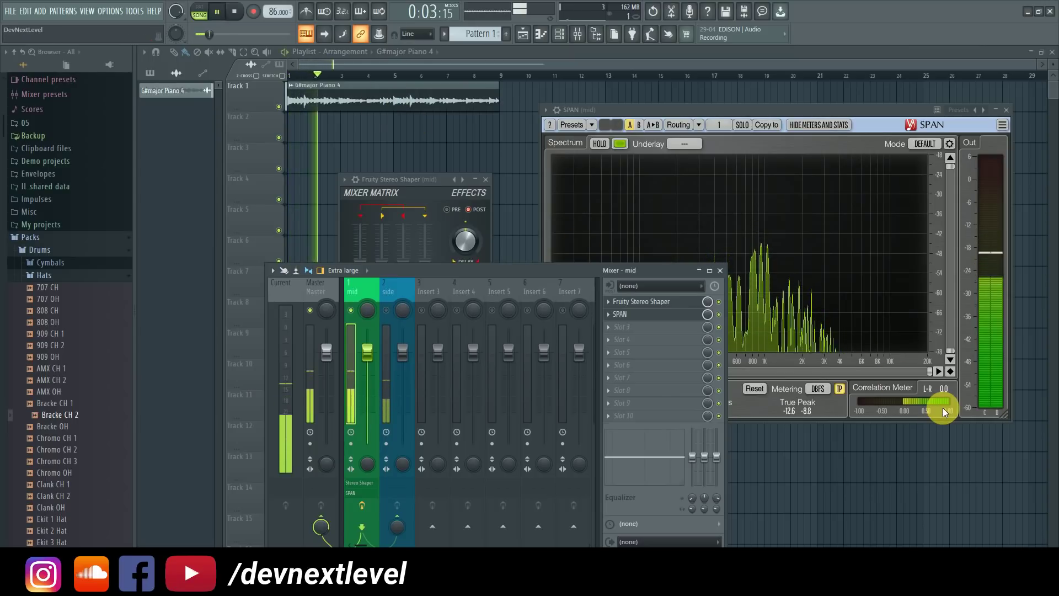
key(space)
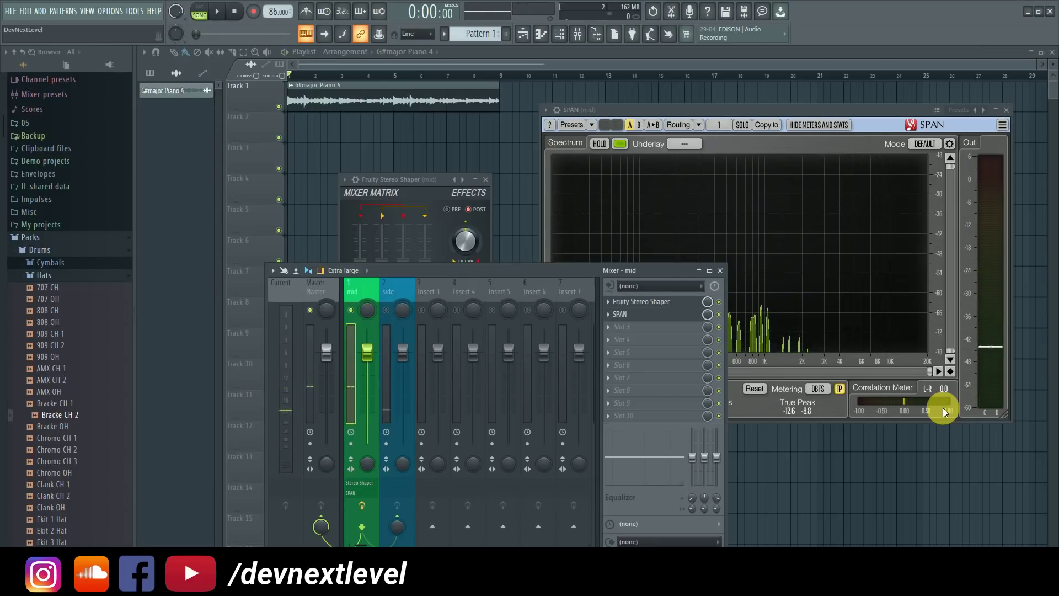
Move the Fruity Stereo Shaper window up in front of the mixer so its delay and phase controls are exposed
drag(400, 179, 427, 116)
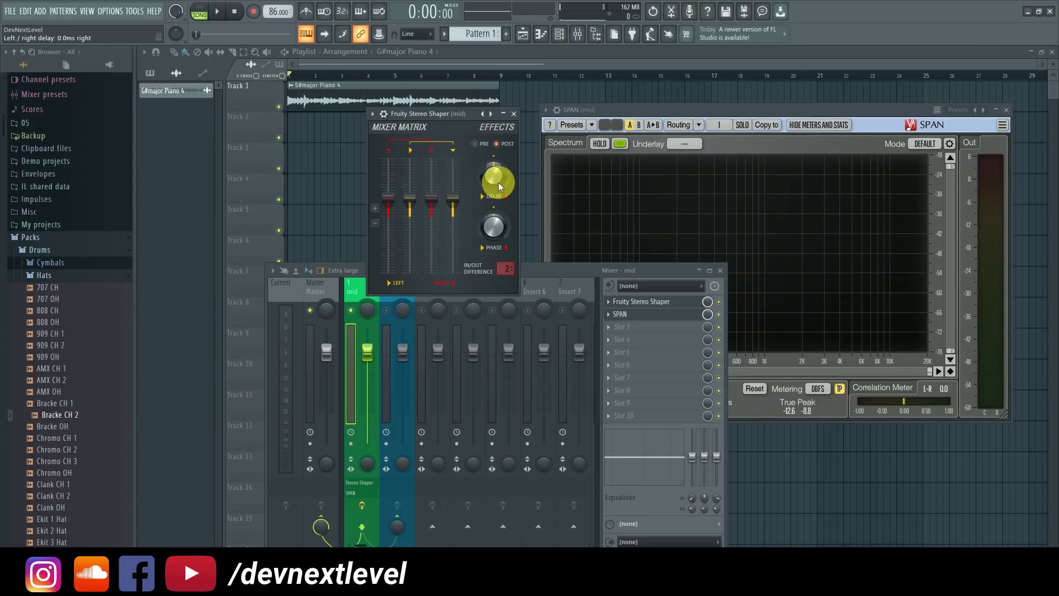
right_click(489, 114)
click(435, 113)
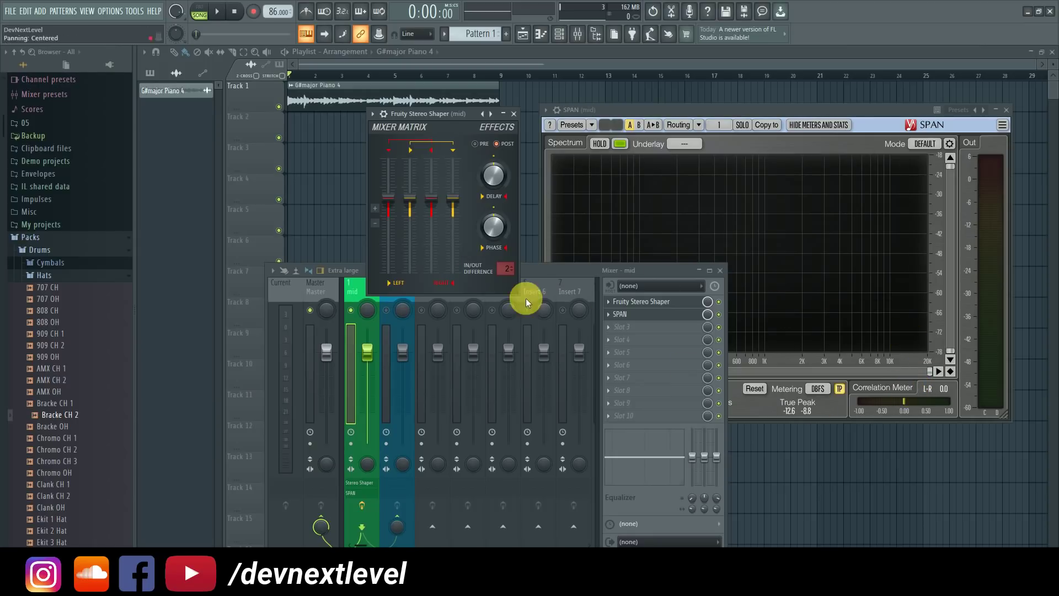
click(564, 271)
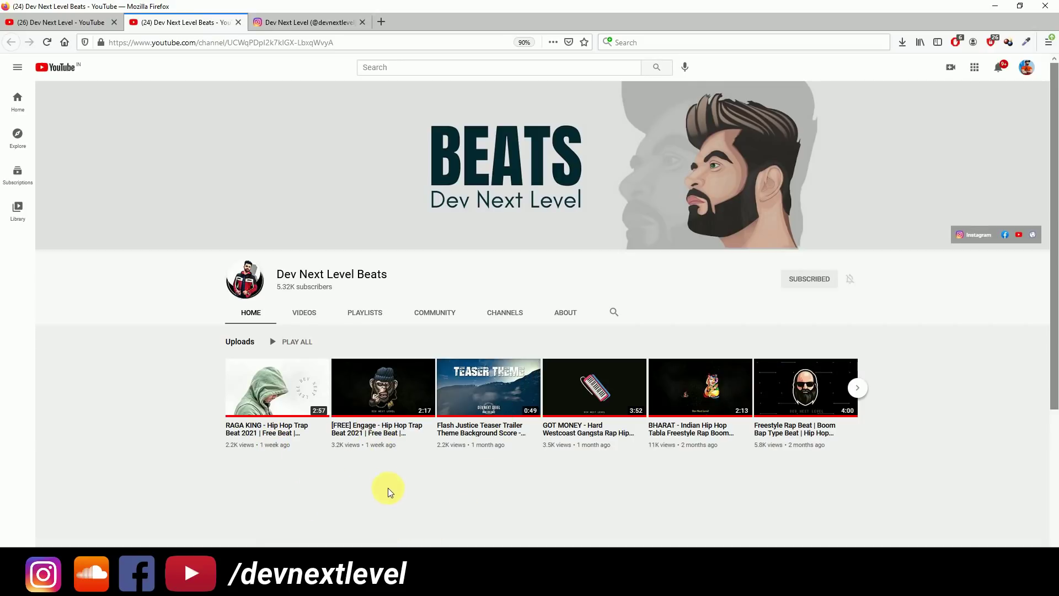
Close the Dev Next Level Beats YouTube page in Firefox and show the devnextlevel Instagram profile
key(ctrl+w)
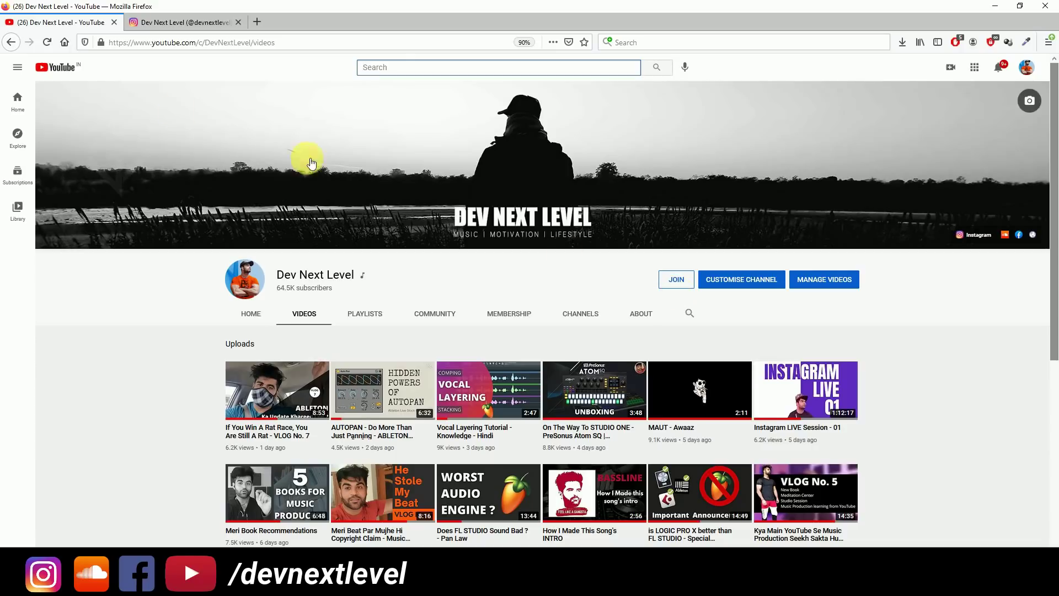
click(161, 22)
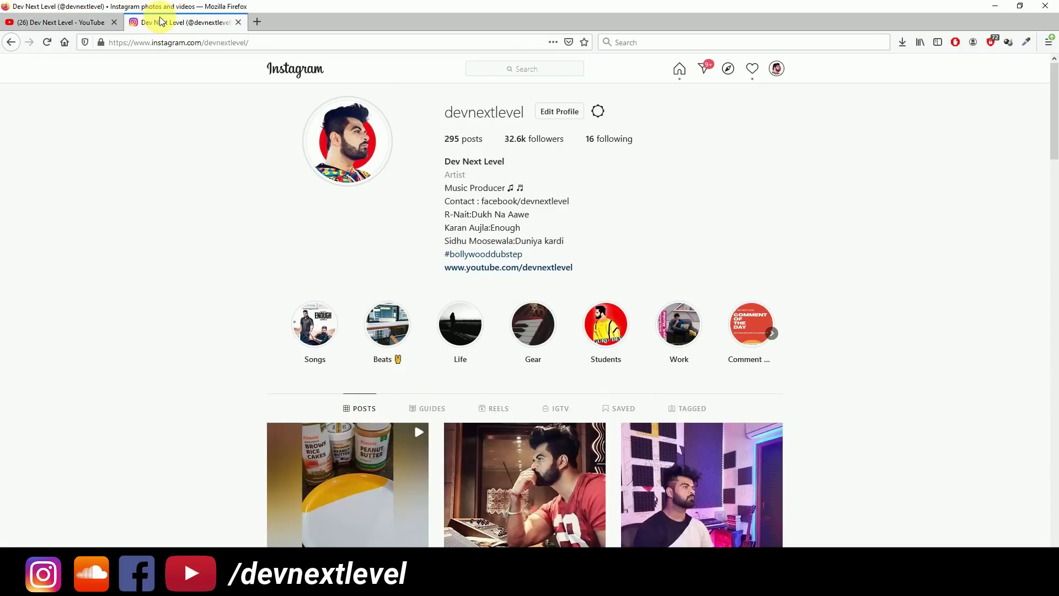